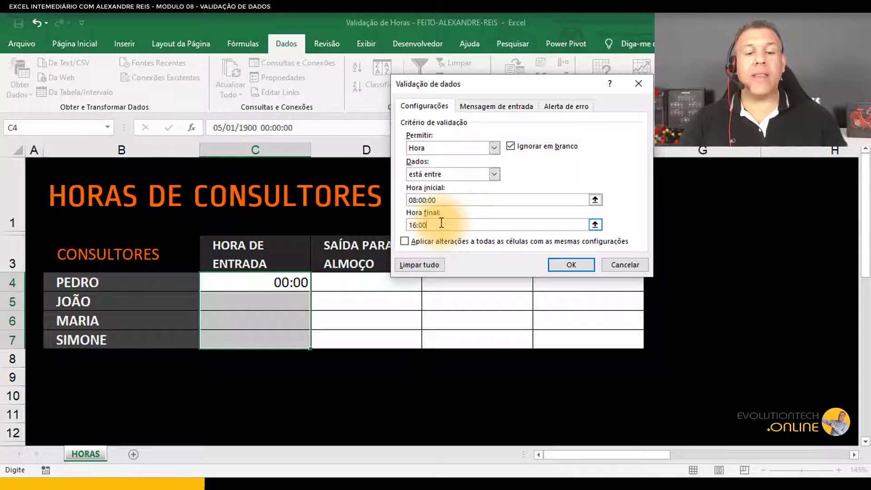
Step: Set the error alert title for the entry-time validation to Atenção
left_click(494, 107)
left_click(405, 123)
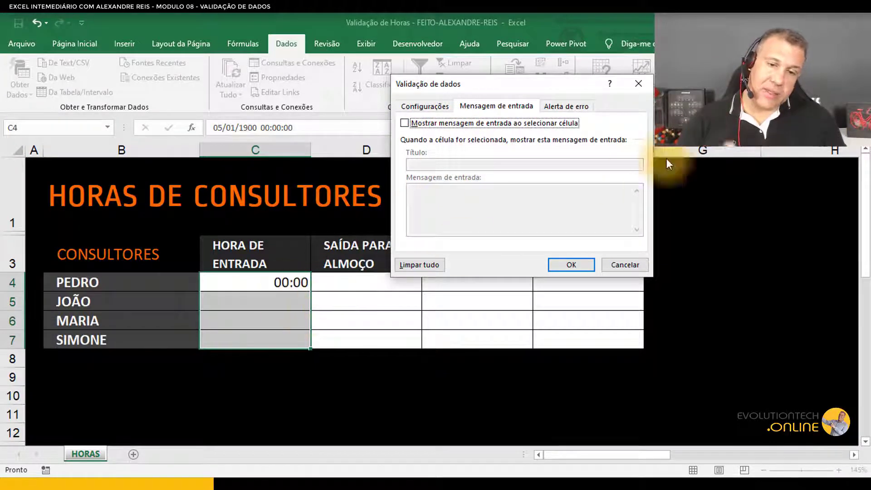
left_click(574, 107)
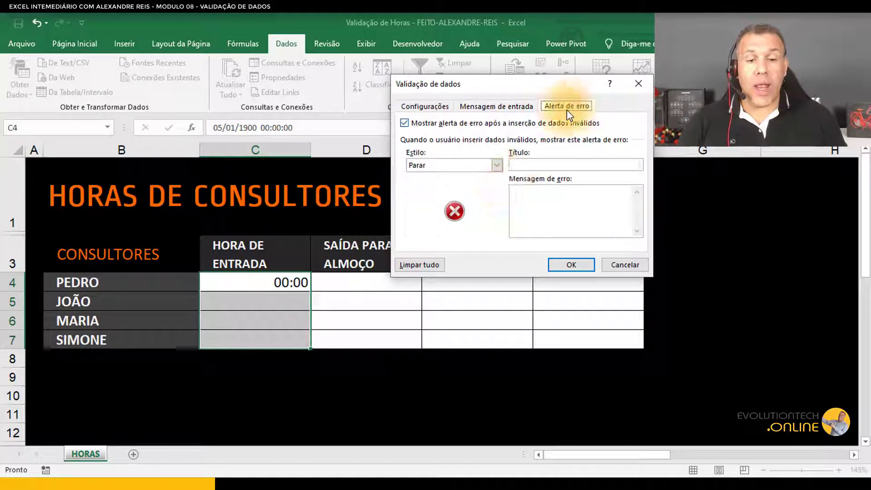
left_click(541, 164)
type("a")
type("A")
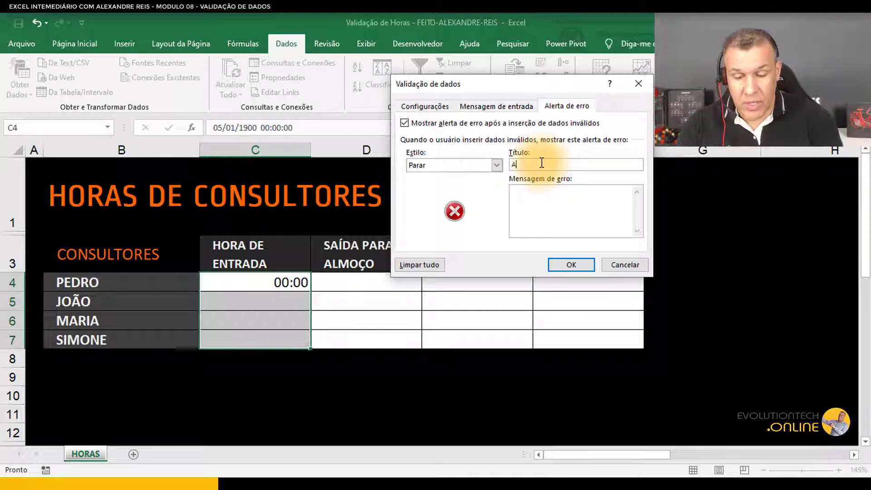
type("tenão")
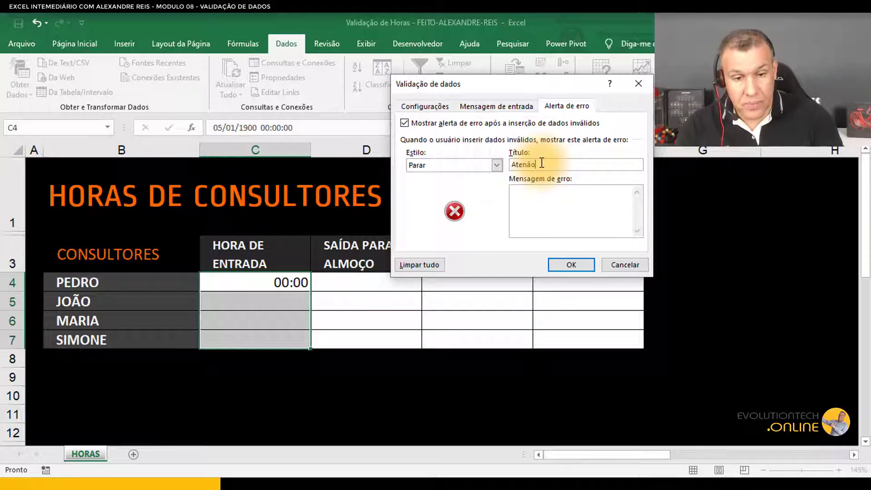
Step: Enter the error message "O horário de entrada é estabelecido das 08:00 as 16:00h." and confirm the validation
left_click(560, 208)
type("O h")
type("or")
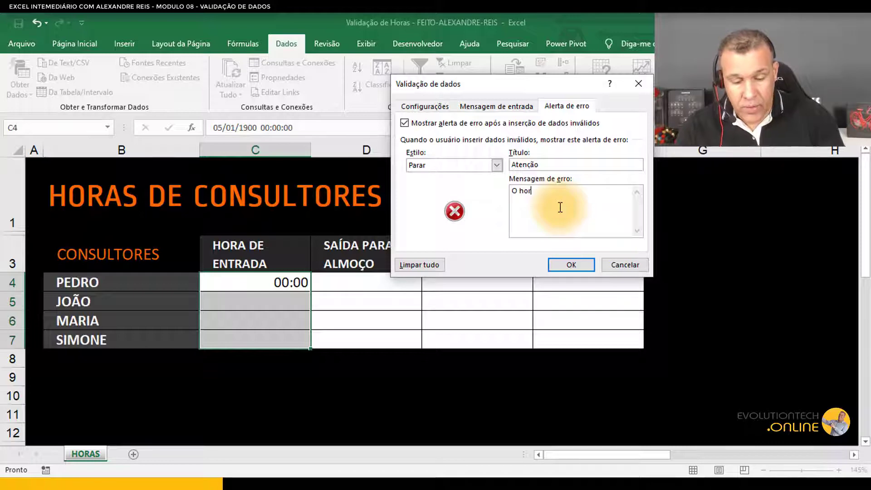
type("ário de entrada e")
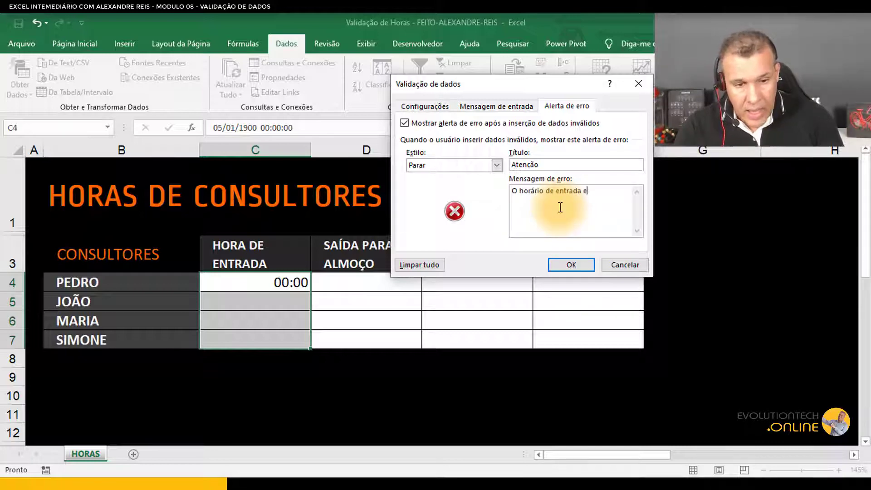
key("BackSpace")
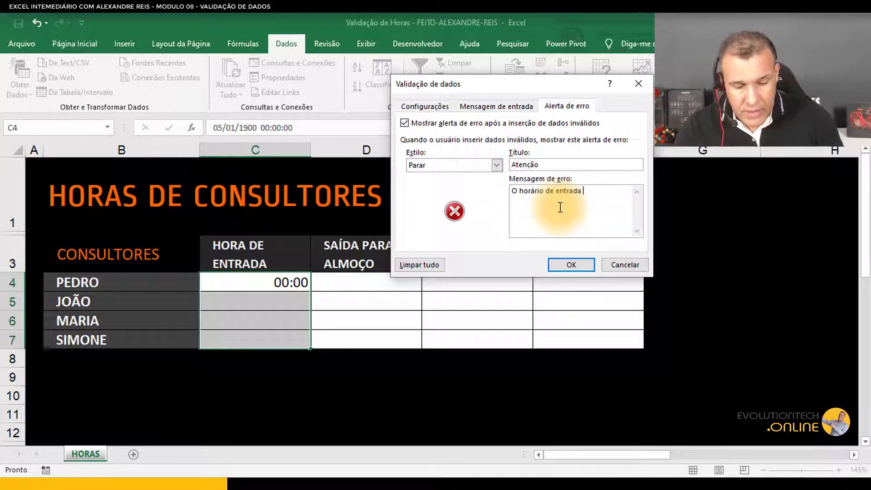
type("é esta")
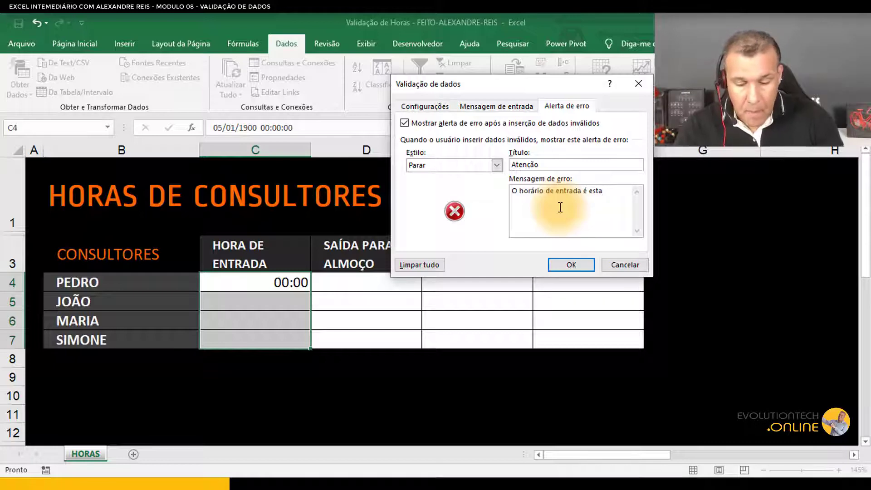
type("belecido das ")
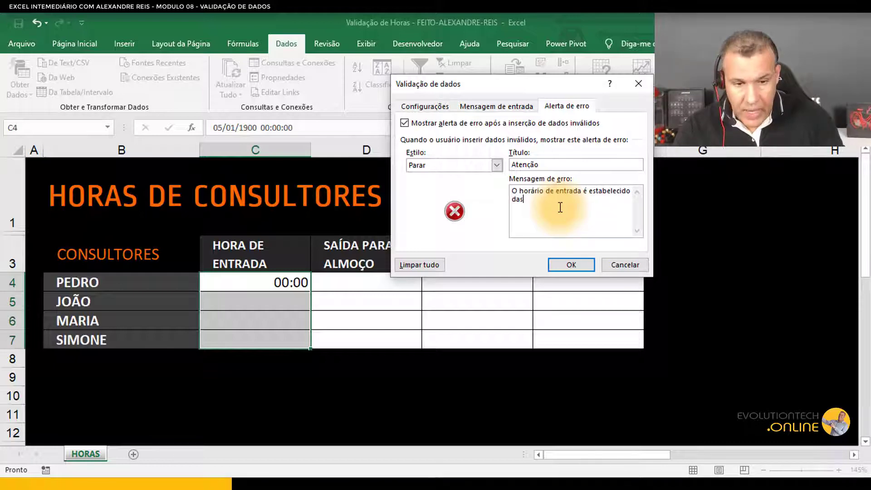
type("0")
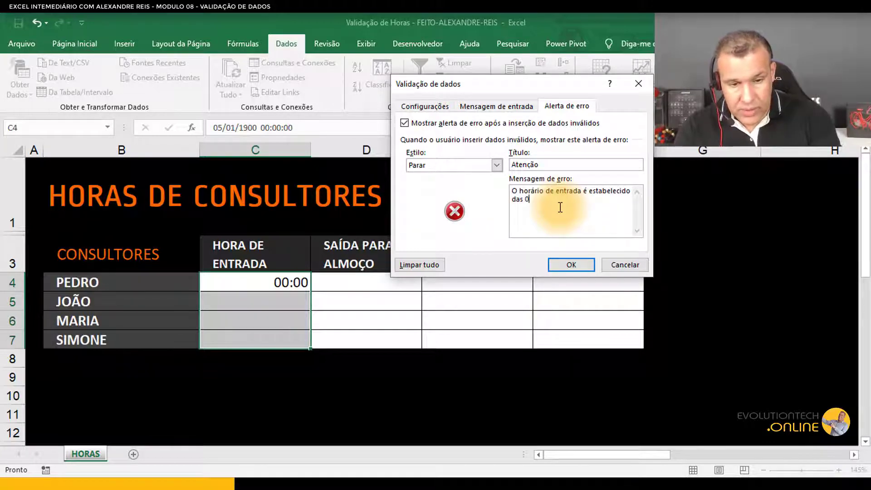
type("8:00 as")
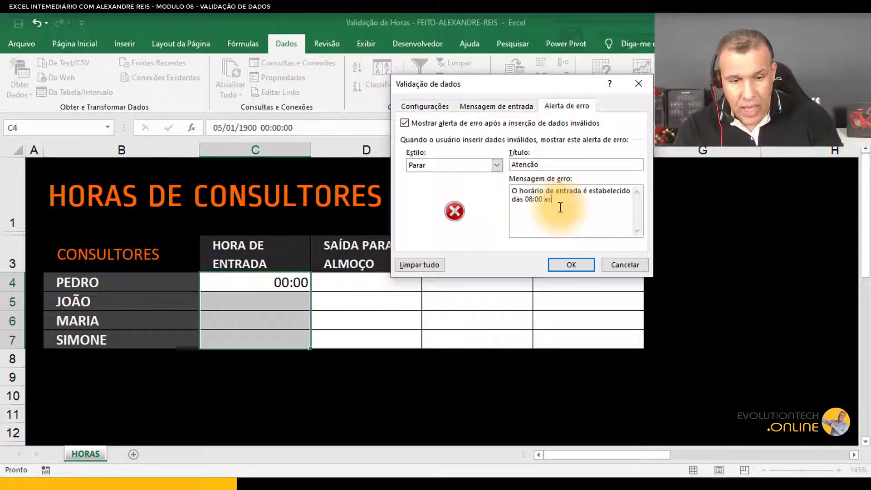
type(" 16")
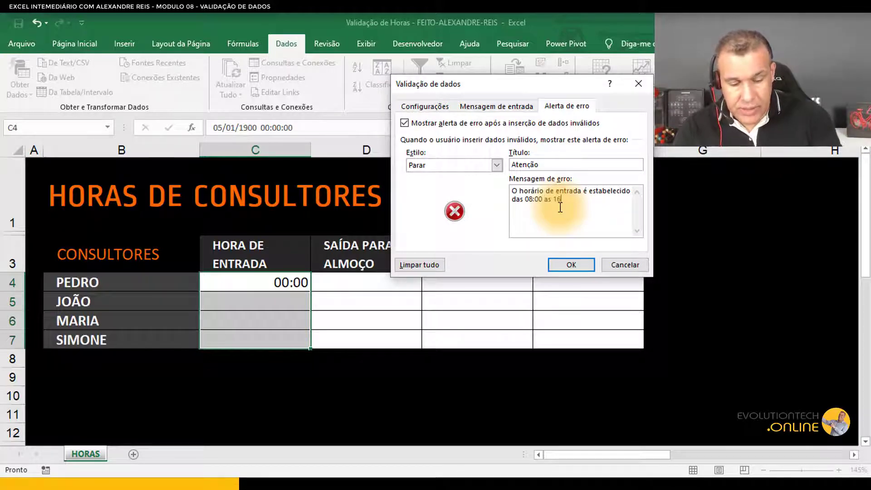
type(":00h.")
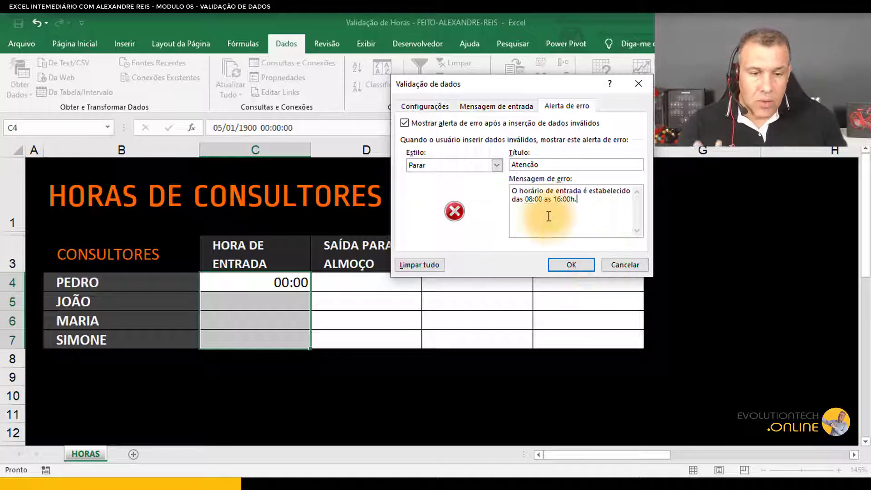
left_click(572, 265)
Step: Test the validation by entering 8 in C4, then cancel the rejected entry
left_click(266, 283)
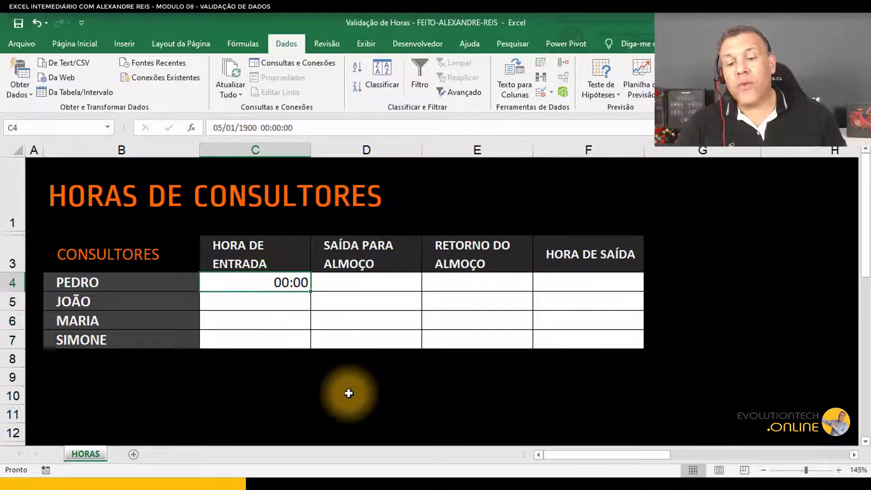
type("8")
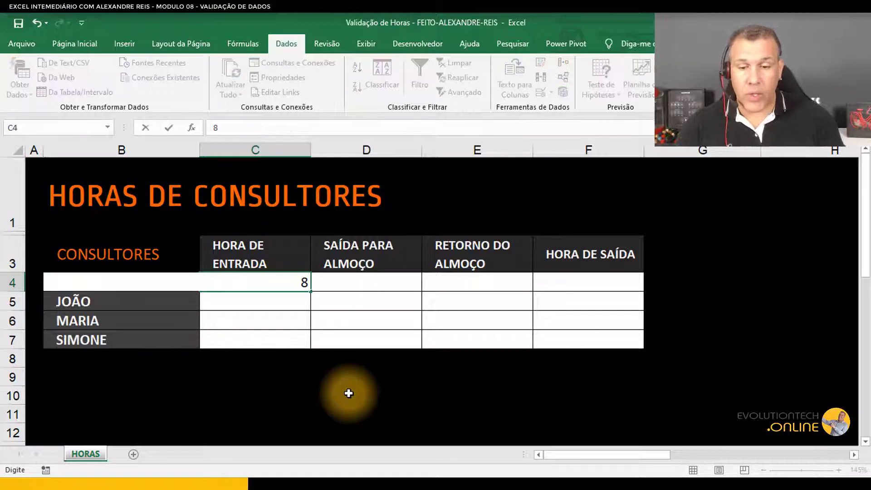
key("Return")
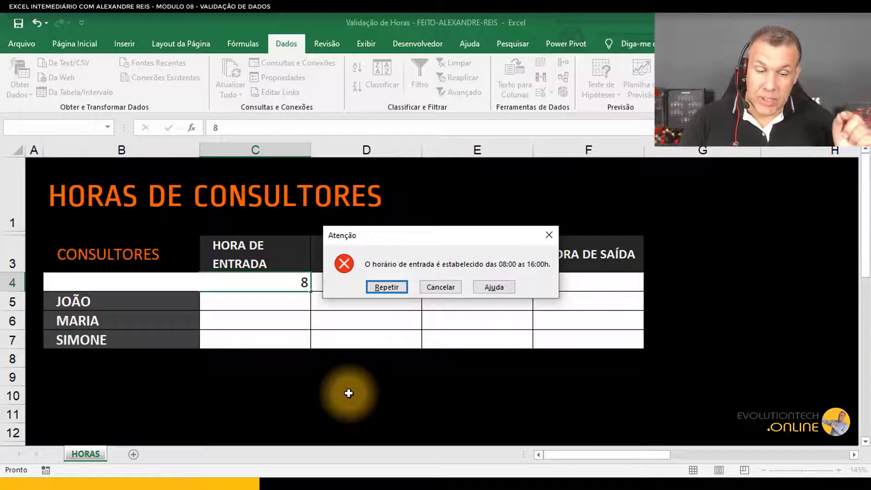
key("Escape")
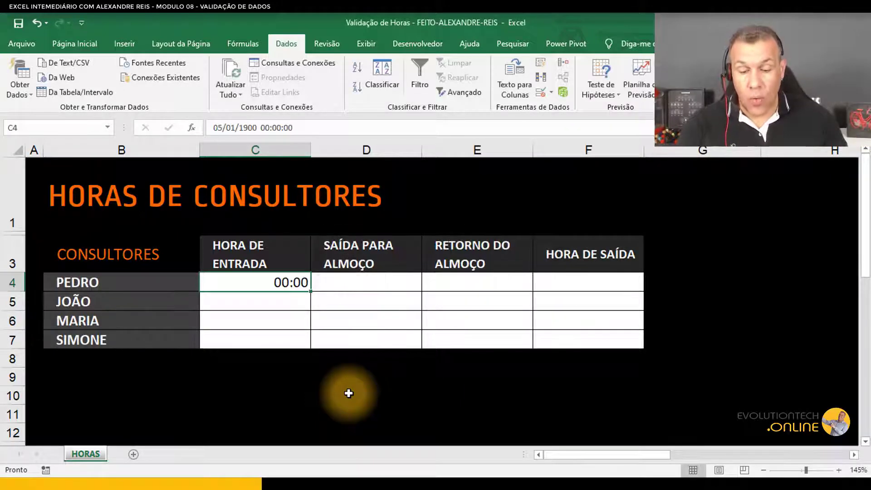
Step: Enter 08:00 as Pedro's entry time in C4
type("8:0")
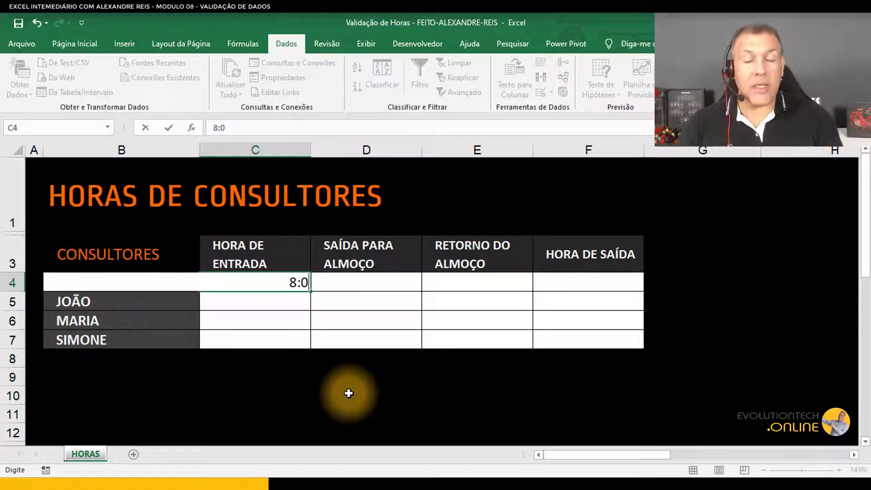
key("Return")
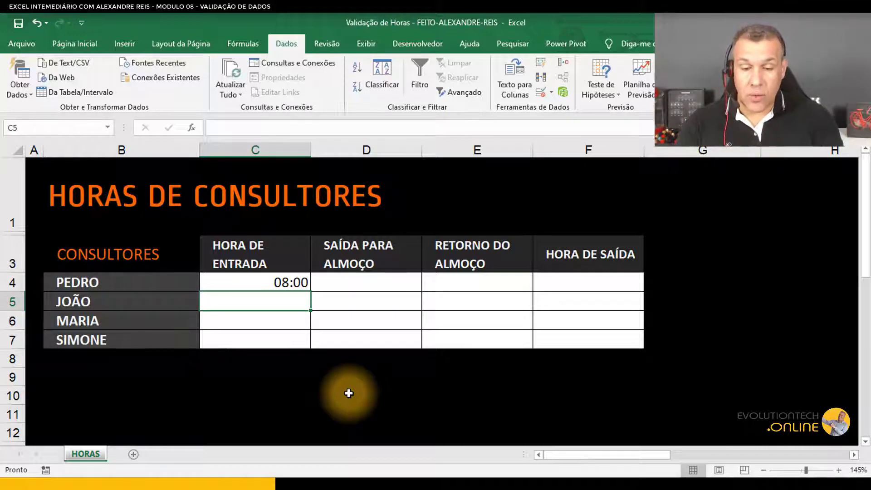
Step: Try entering 17:00 as João's entry time in C5, then cancel the rejected entry
type("17:00")
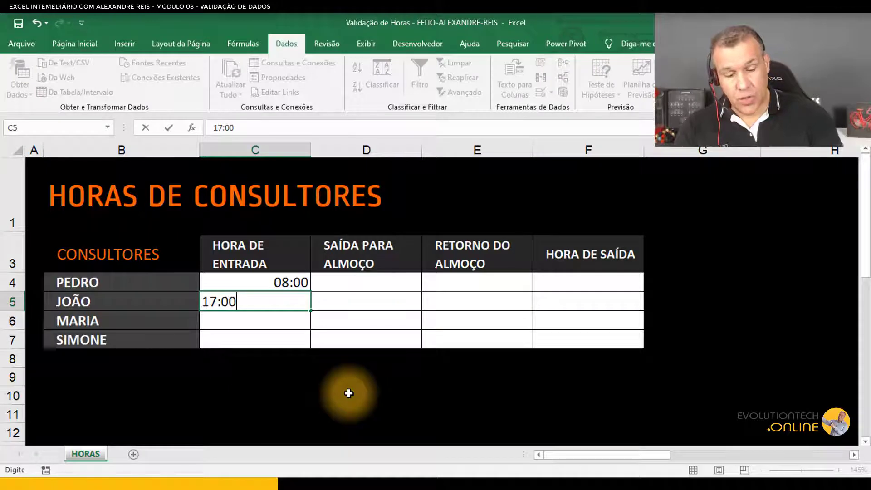
key("Return")
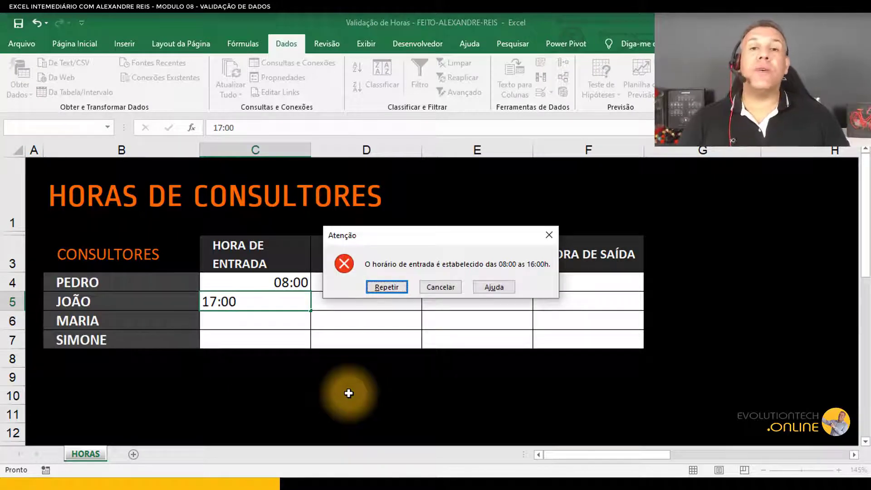
key("Escape")
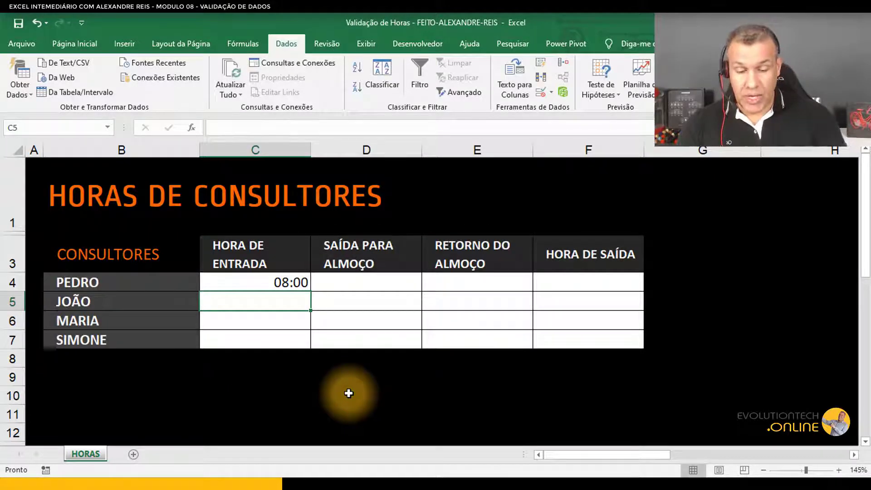
Step: Enter 16:00 as João's entry time in C5
type("6")
key("BackSpace")
type("16")
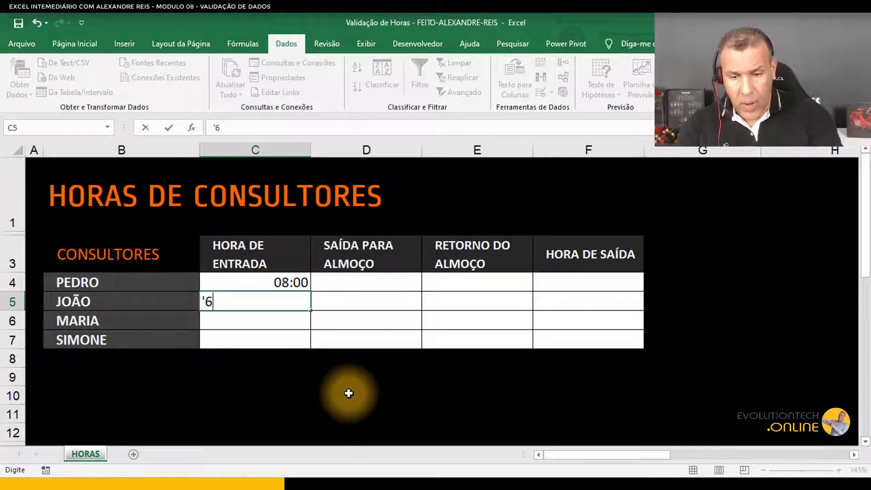
key("BackSpace")
key("BackSpace")
type("16")
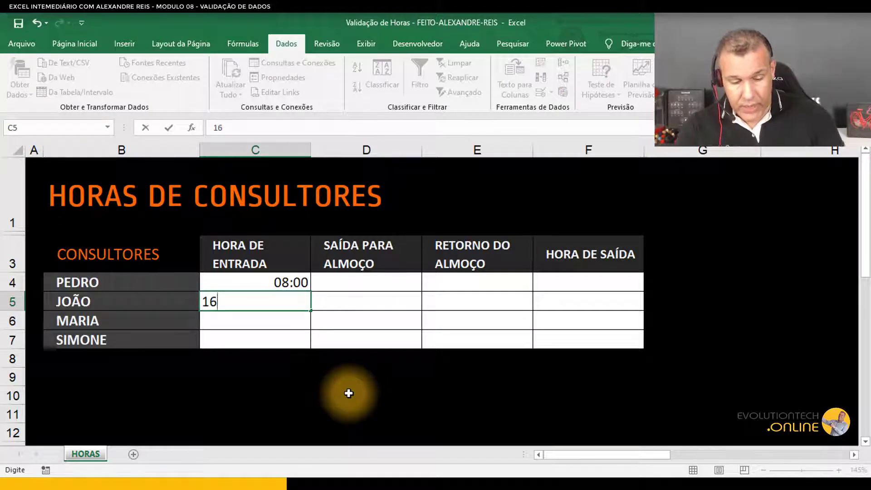
type(":00")
key("Return")
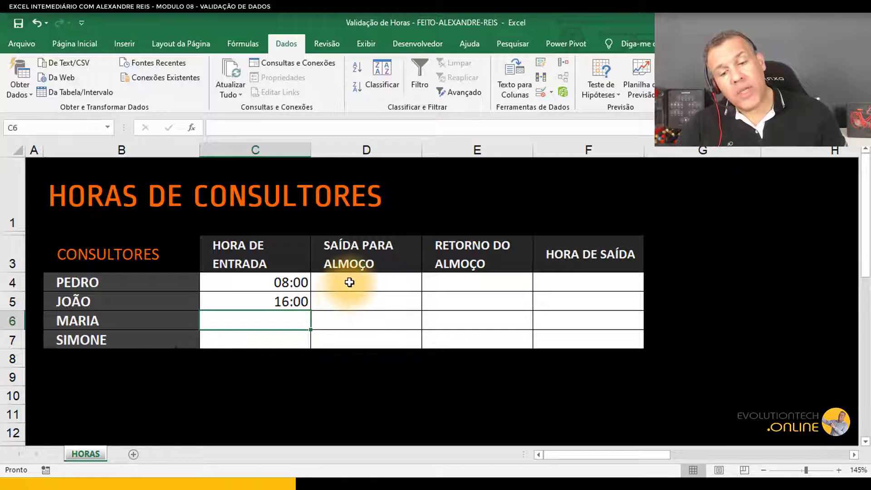
Step: Open data validation for the lunch-exit cells D4:D7 and allow only Hora values
left_click_drag(350, 283, 353, 336)
left_click(373, 284)
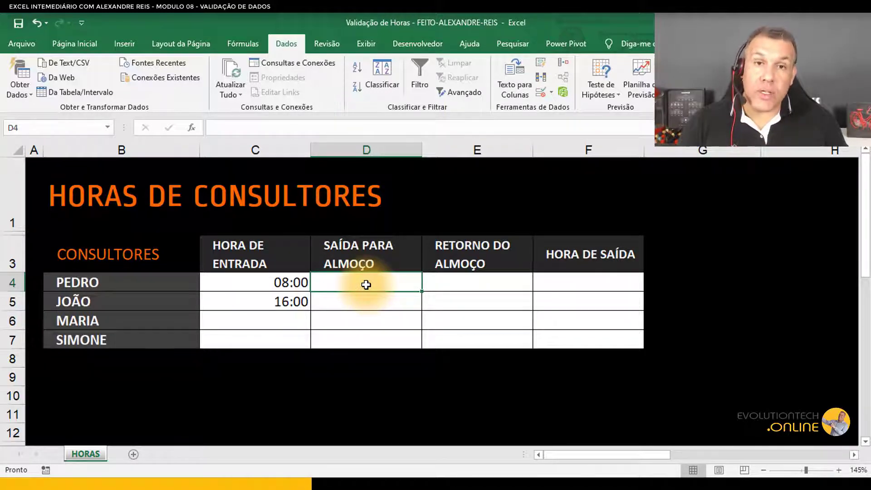
left_click_drag(366, 281, 369, 338)
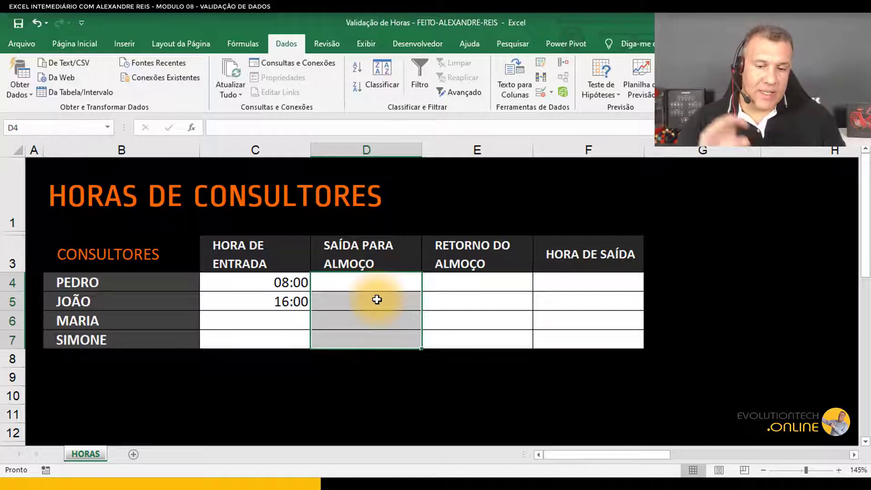
left_click(388, 340)
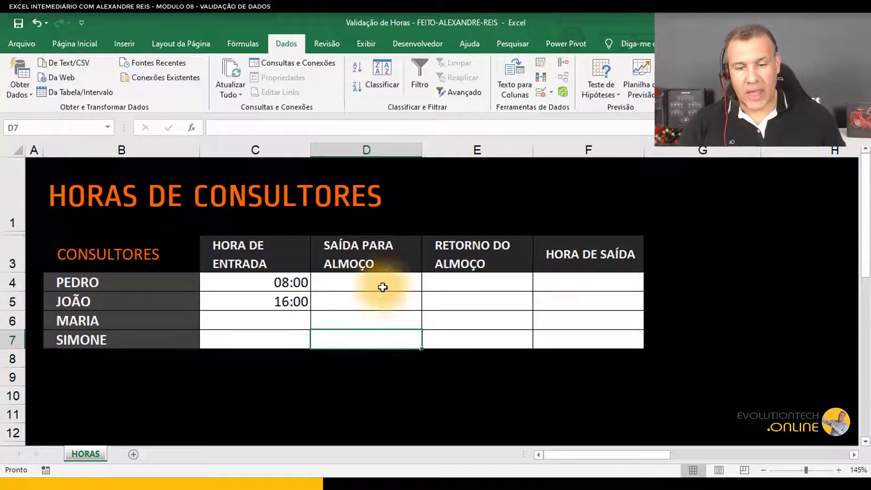
left_click_drag(383, 287, 383, 333)
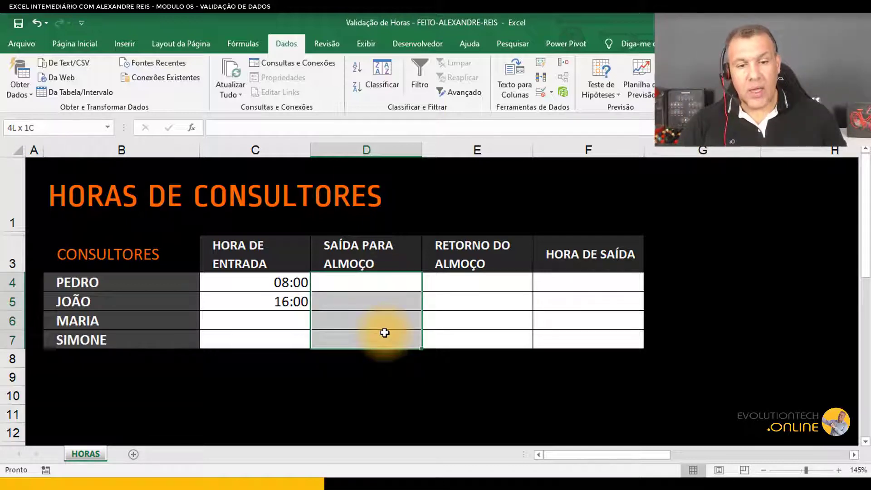
left_click(542, 96)
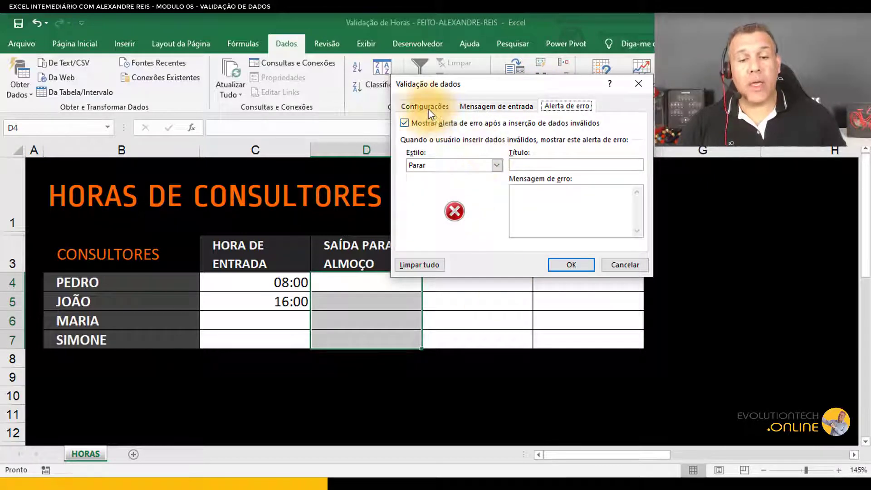
left_click(427, 108)
left_click(452, 147)
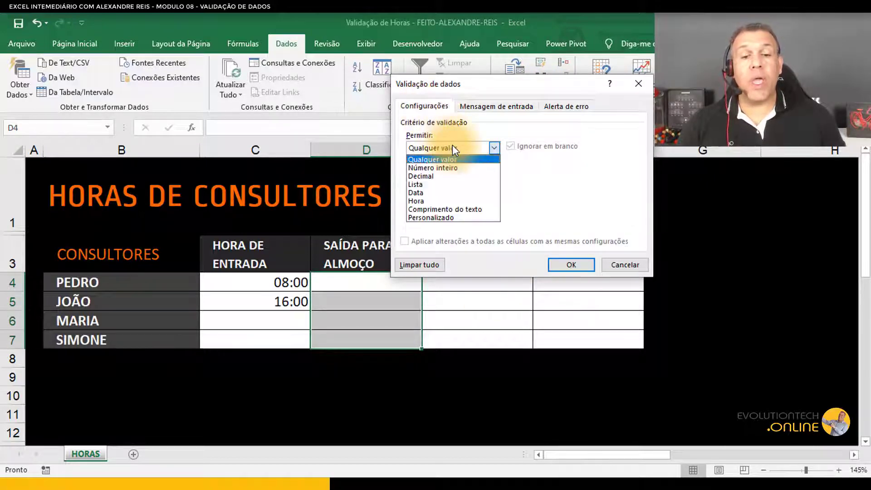
left_click(430, 201)
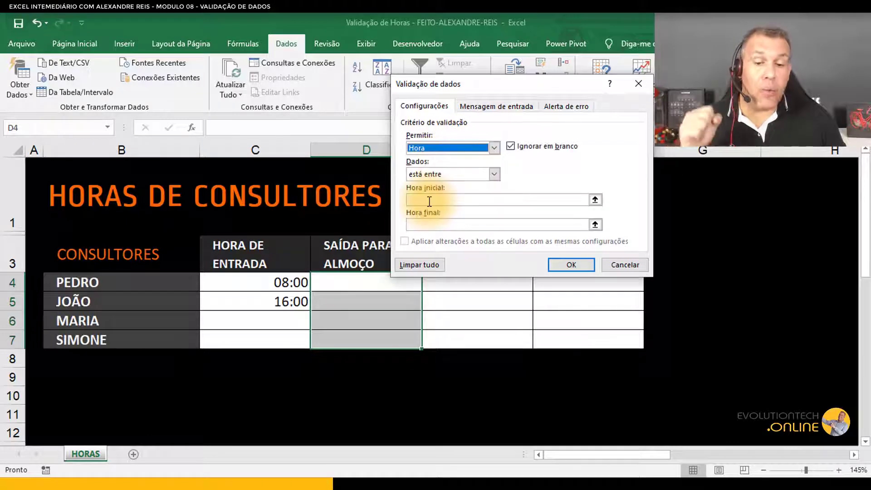
Step: Keep the condition as between and set the start time to 12:00
left_click(412, 176)
left_click(412, 176)
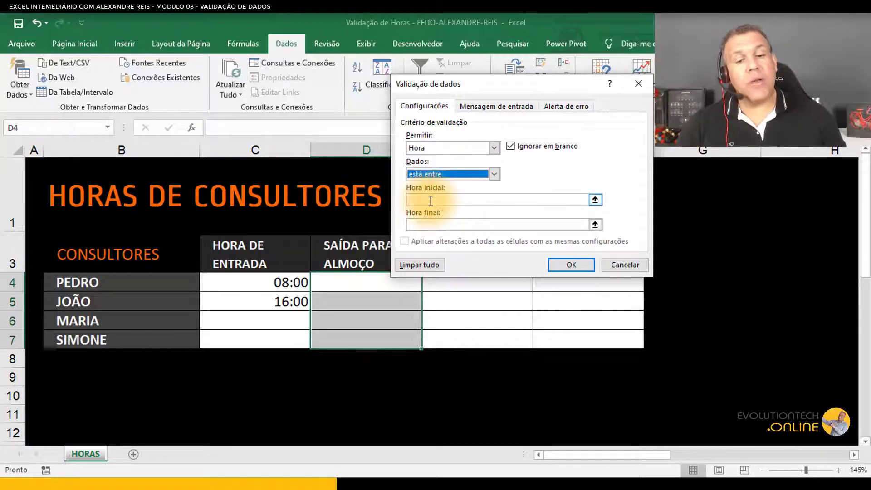
left_click(430, 201)
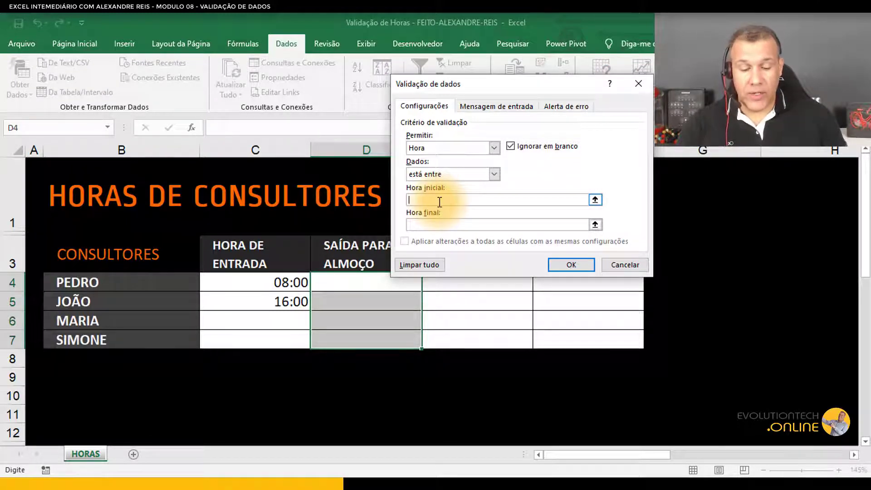
type("12:00")
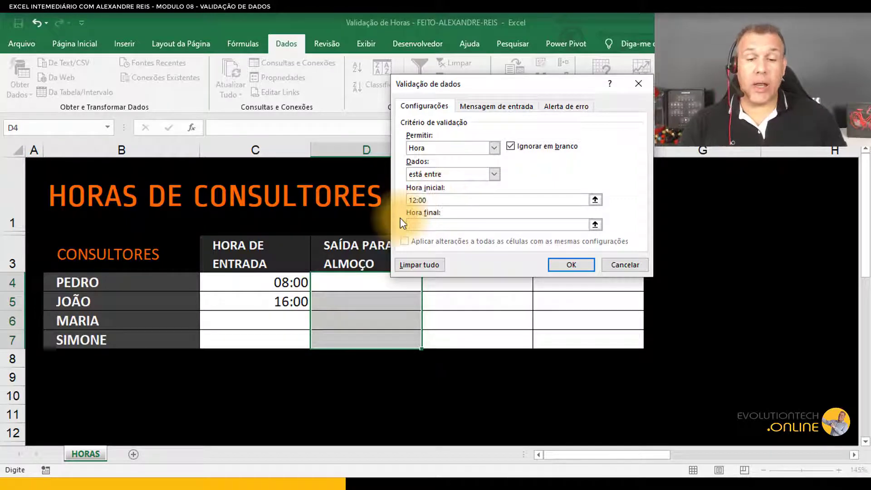
Step: Set the end time of the lunch-exit validation to 14:00
left_click(426, 225)
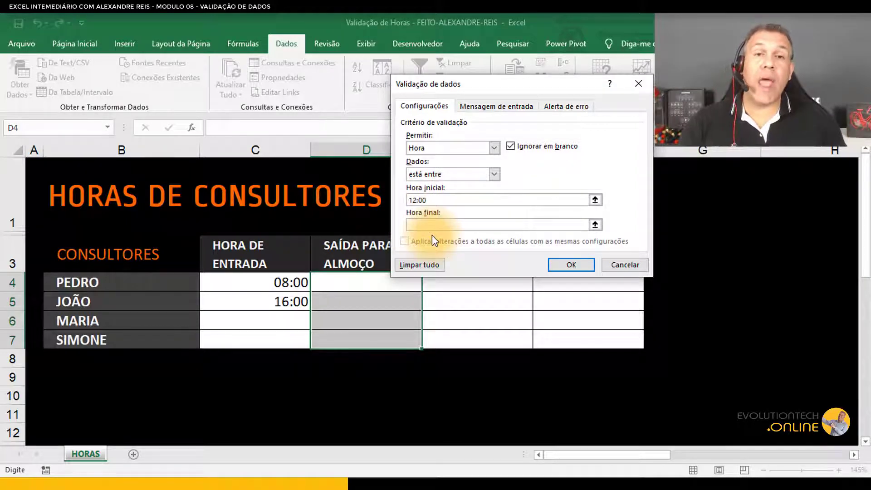
type("14")
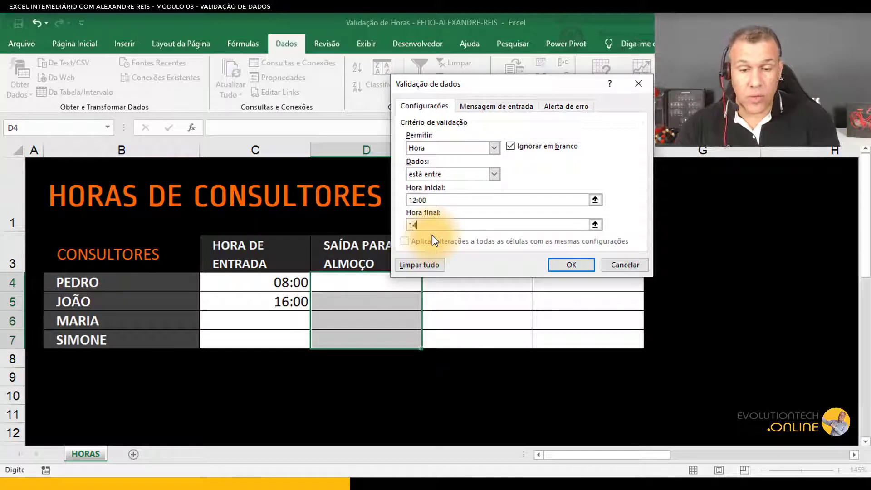
type(":00")
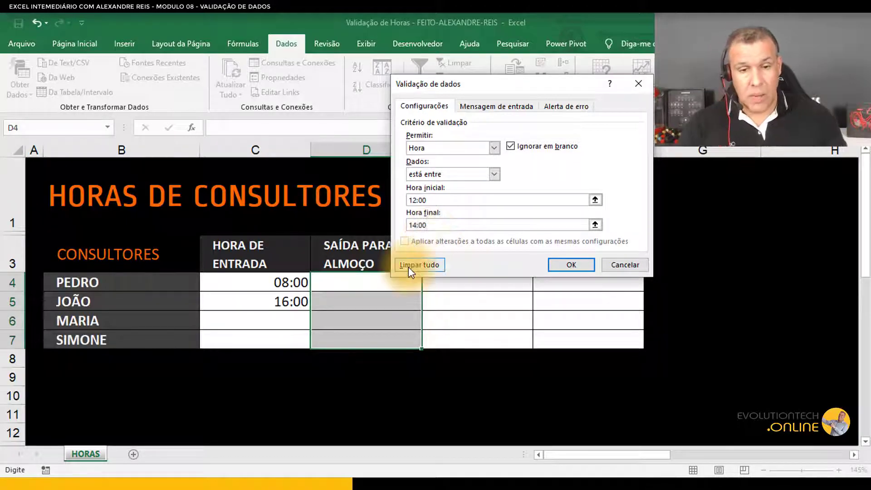
Step: Switch to the error alert settings and enter the title Horário de almoço
left_click(488, 104)
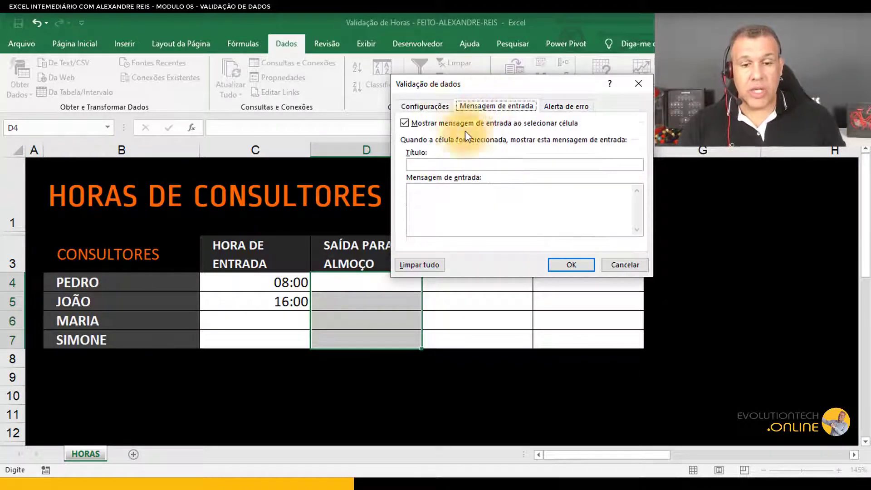
left_click(404, 123)
left_click(565, 106)
left_click(528, 163)
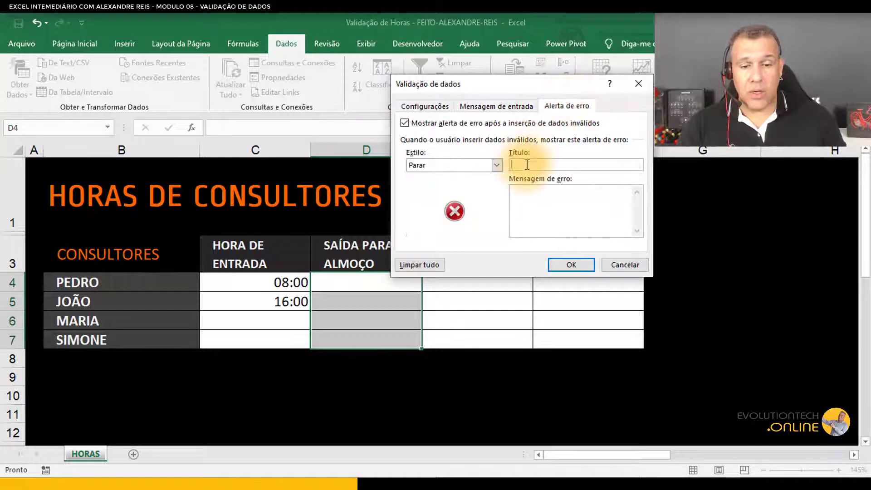
type("Horário de ")
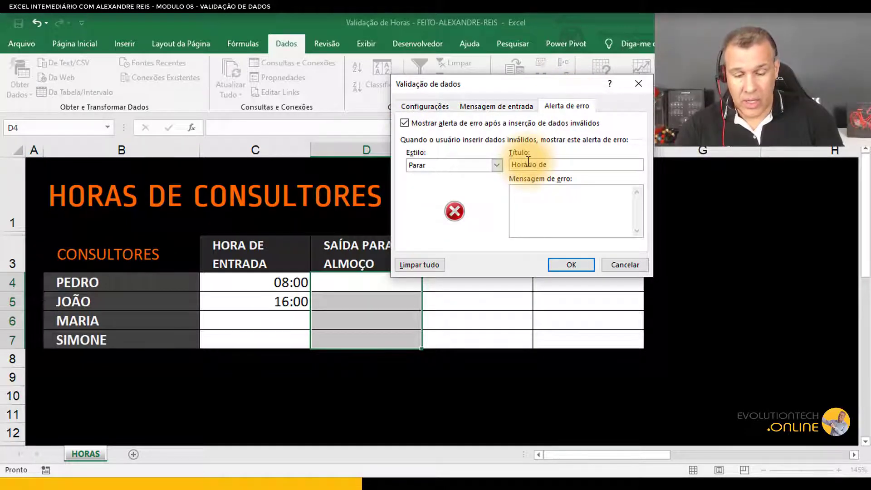
type("almoço")
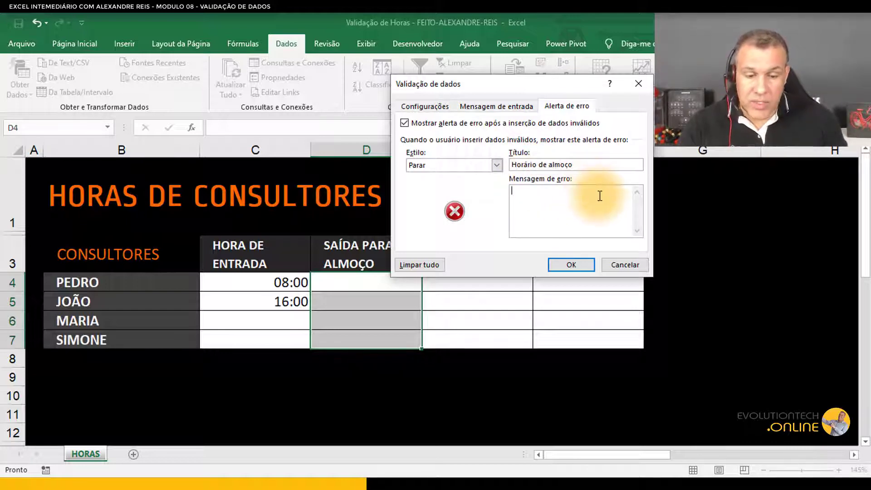
type("O almoço")
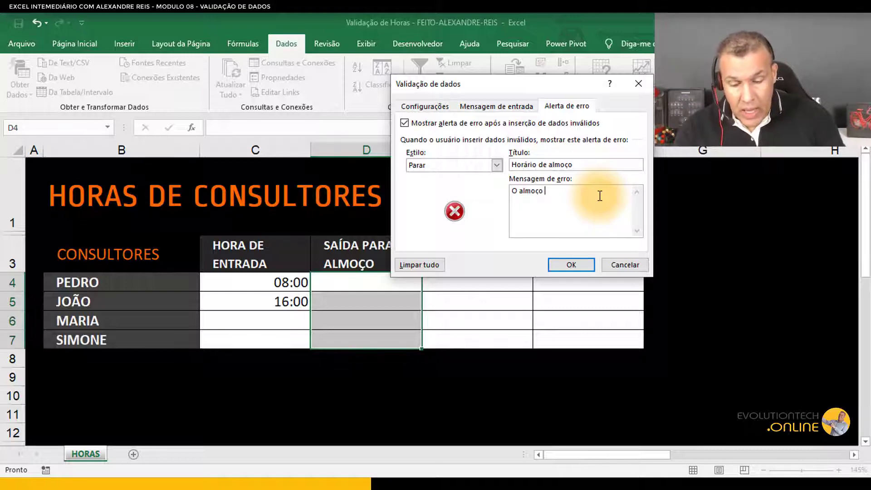
type(" é permiti")
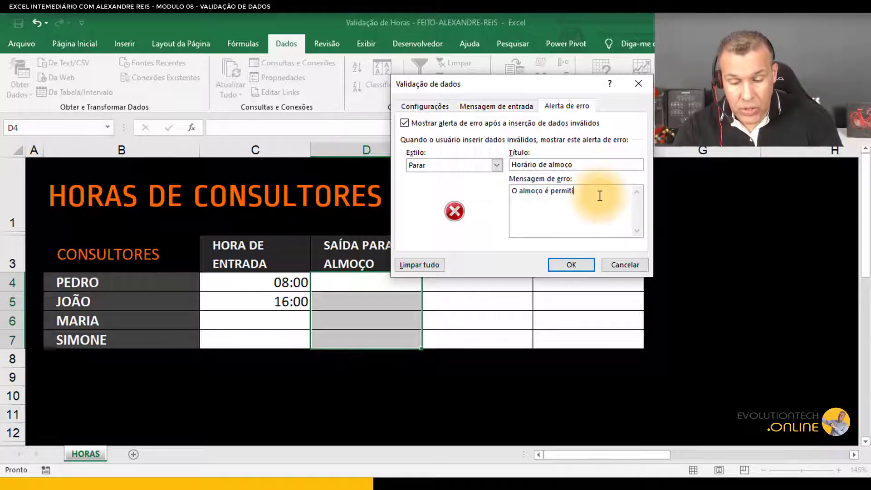
type("do en")
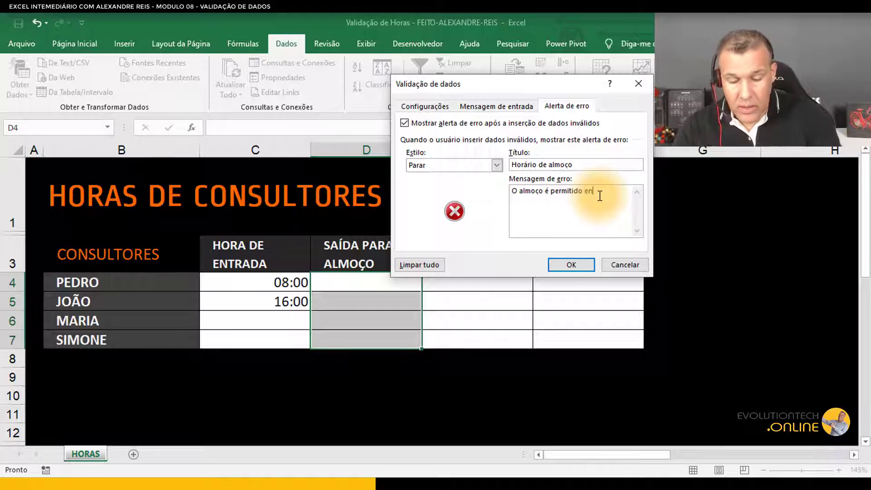
type("tre 12")
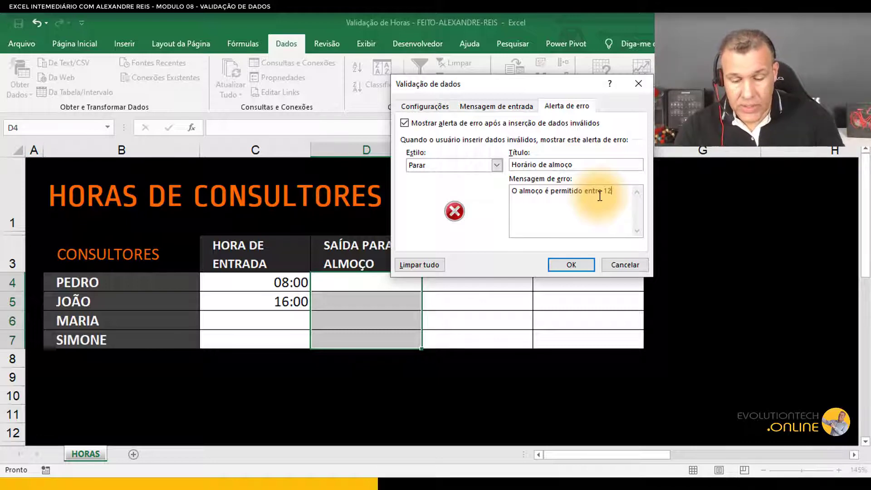
type(" e ")
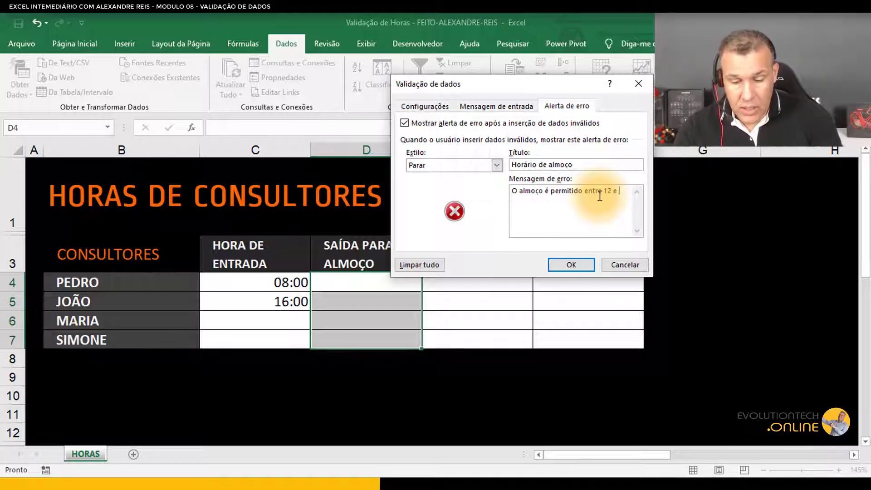
type("14")
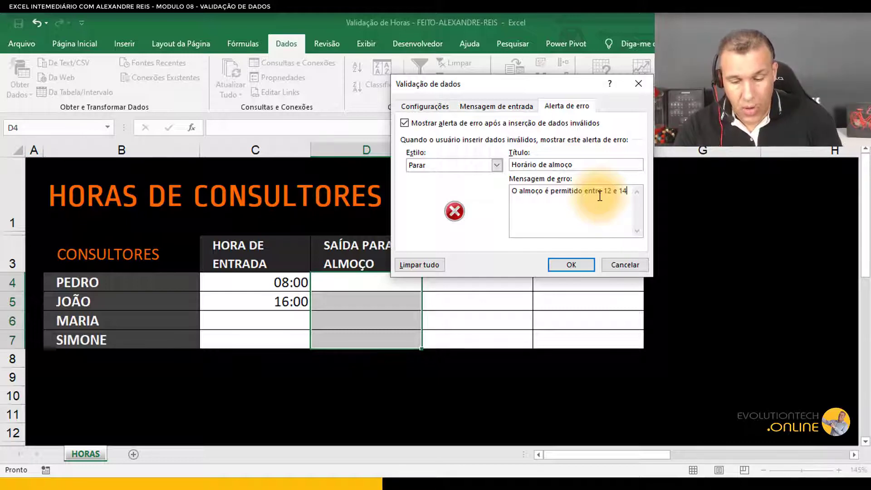
type("h.")
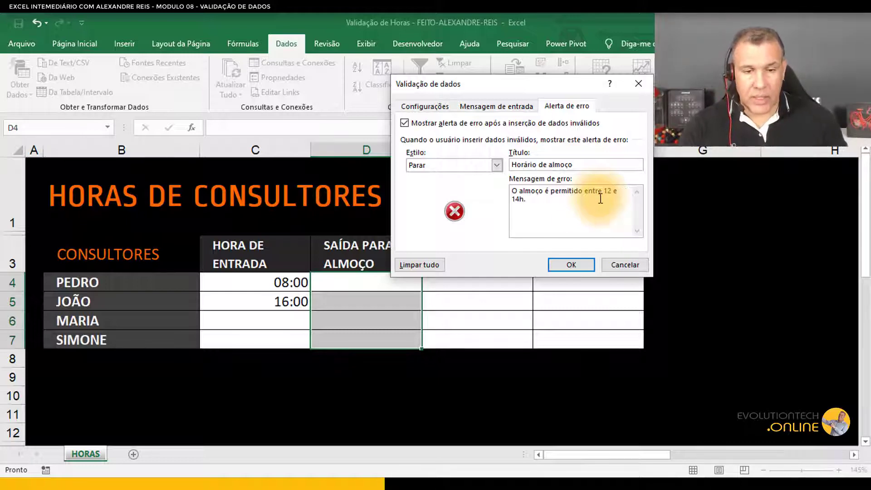
Step: Enter the error message "O almoço é permitido entre 12 e 14h." and apply the validation
left_click(571, 265)
Step: Try entering 11 as Pedro's lunch exit in D4, then cancel the rejected entry
left_click(359, 295)
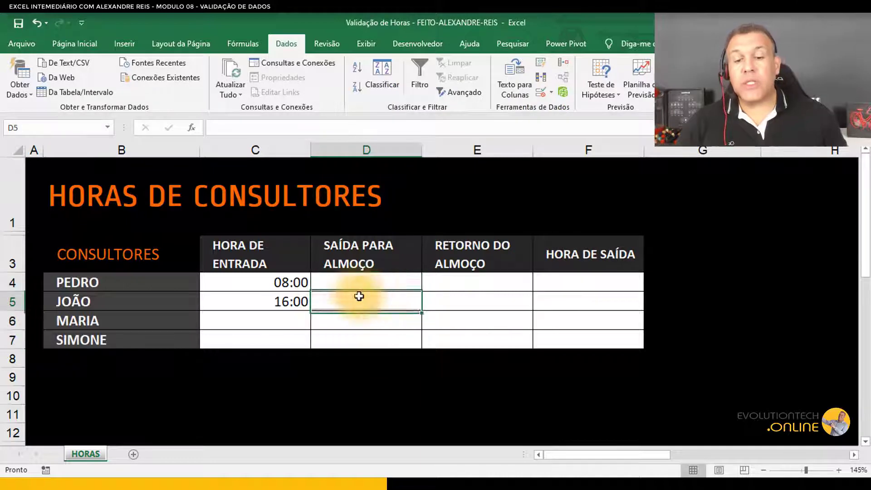
left_click(379, 290)
type("11")
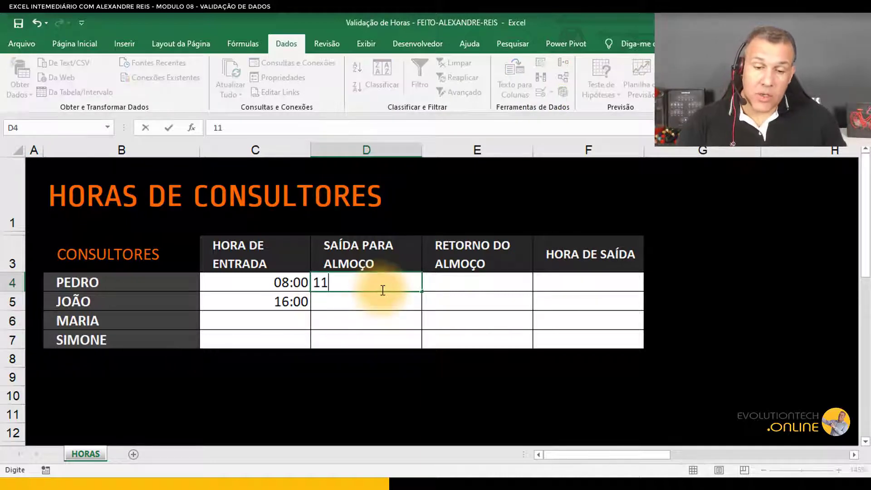
key("Return")
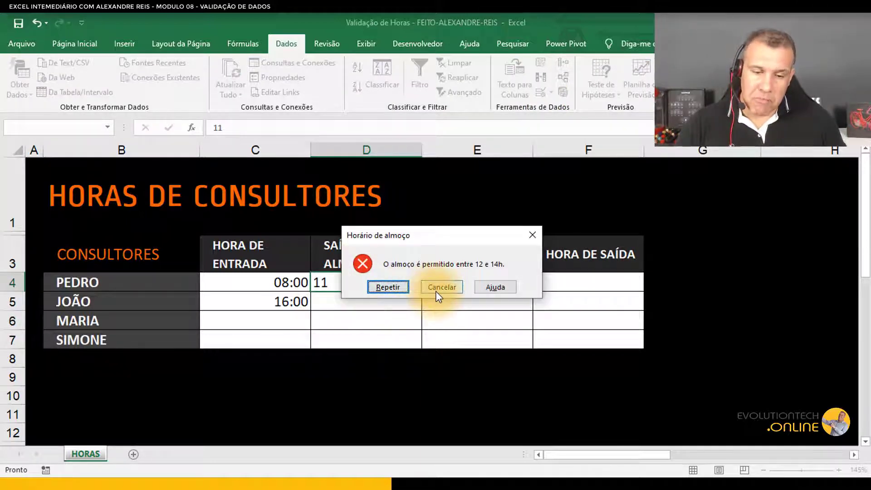
left_click(437, 288)
Step: Enter 12:00 as Pedro's lunch exit in D4
type("12:00")
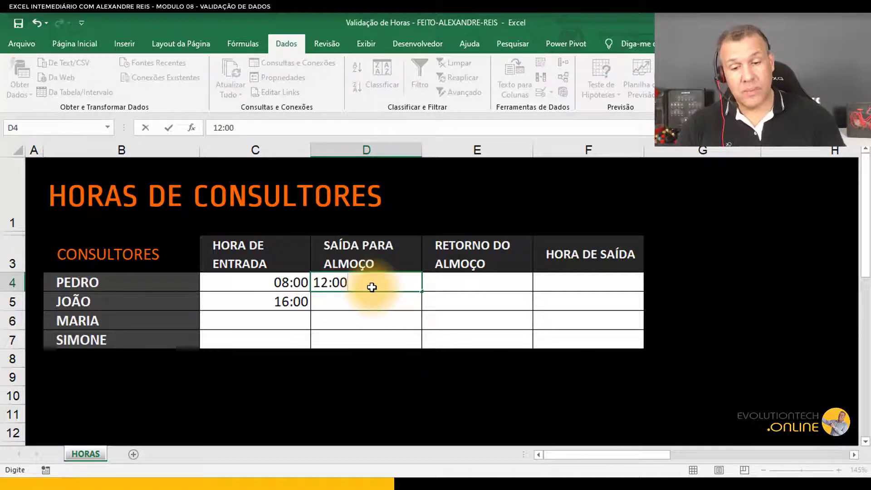
key("Return")
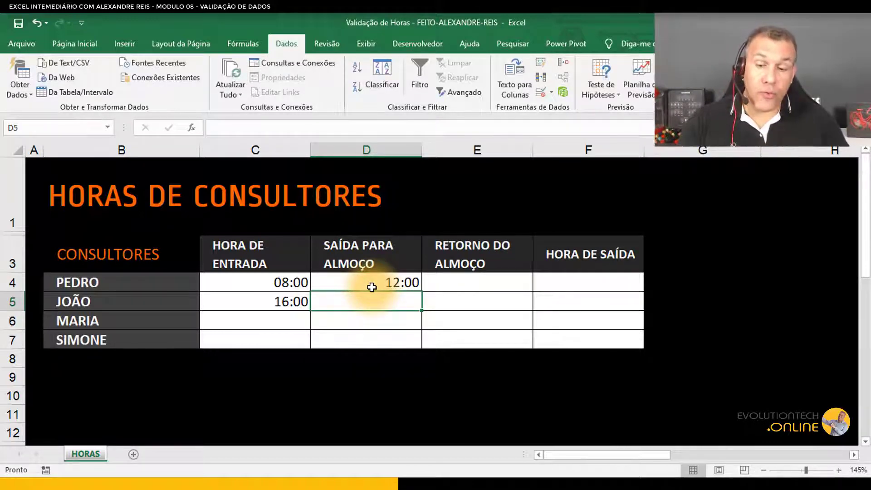
Step: Try entering 12 as João's lunch exit in D5, then cancel the rejected entry
type("12")
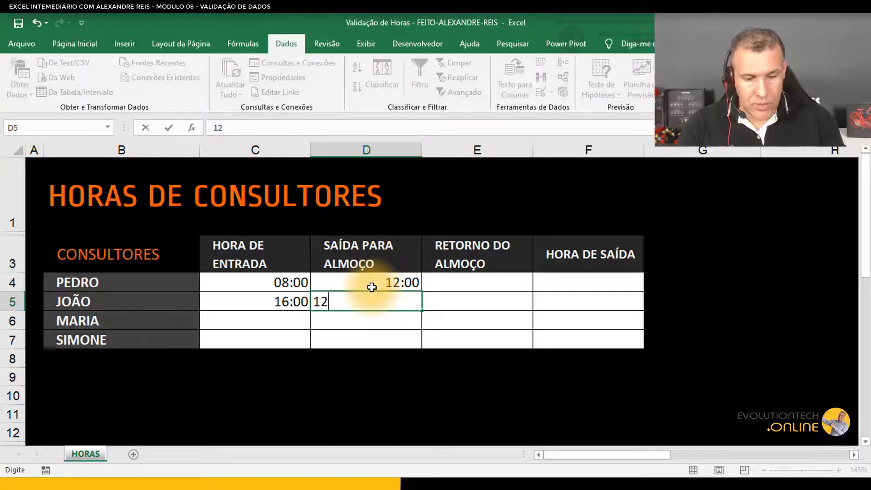
key("Return")
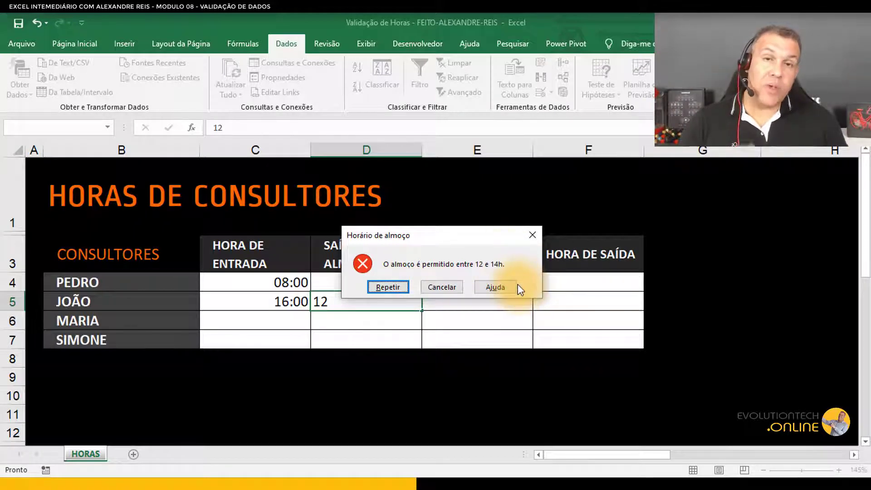
left_click(451, 294)
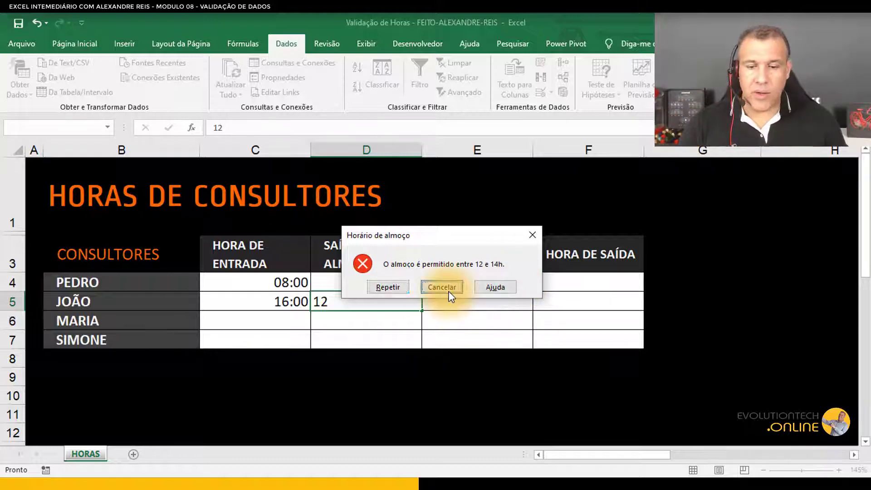
Step: Enter 13:00 as João's lunch exit in D5
type("1")
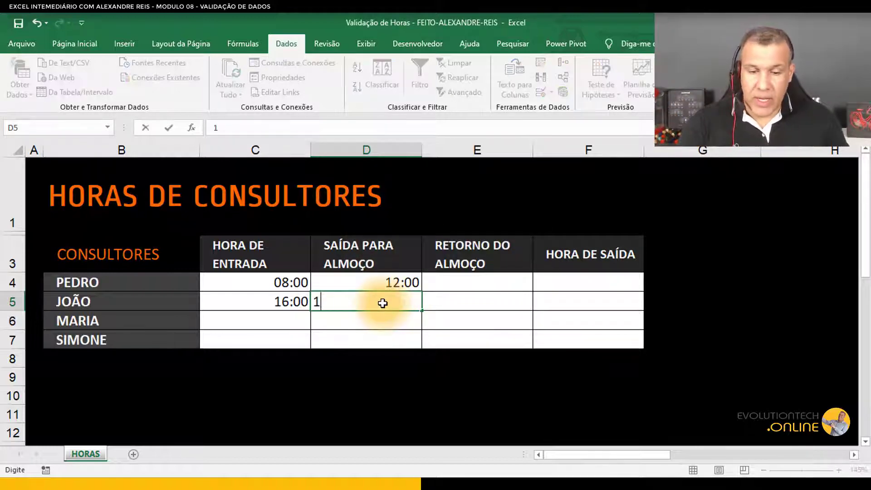
type("3>")
key("BackSpace")
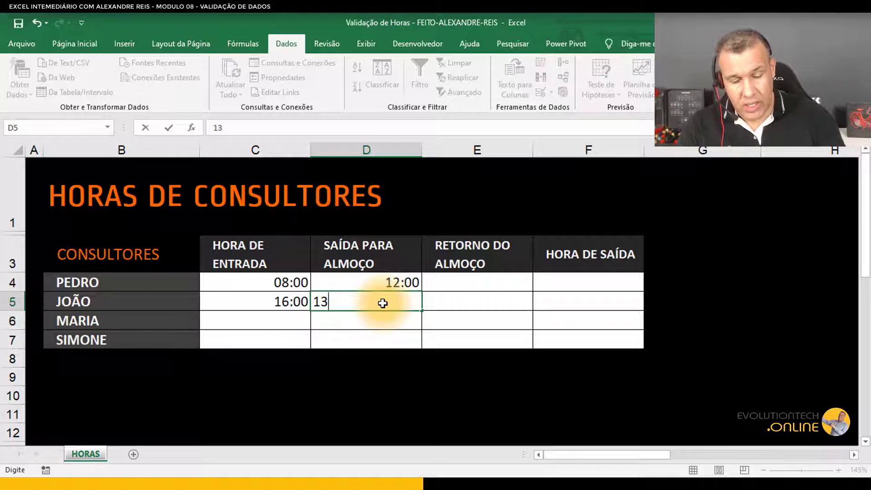
type(":00")
key("Return")
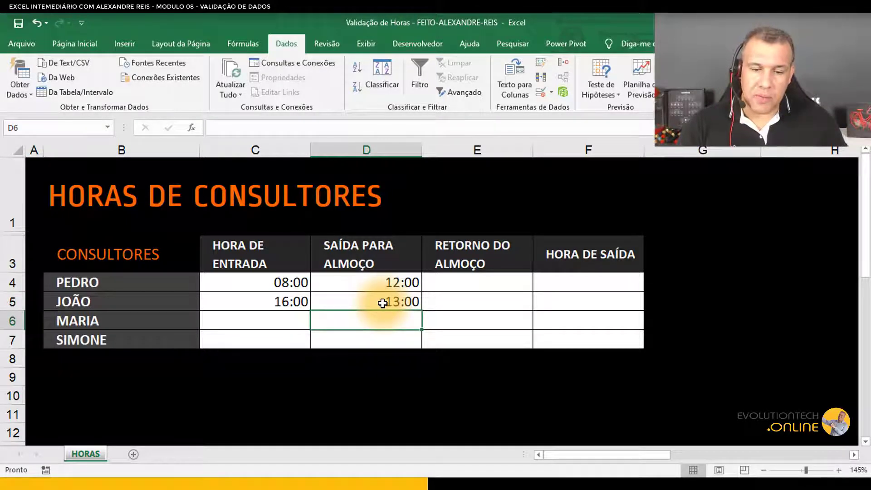
Step: Select the lunch-return cells E4:E7
left_click(467, 275)
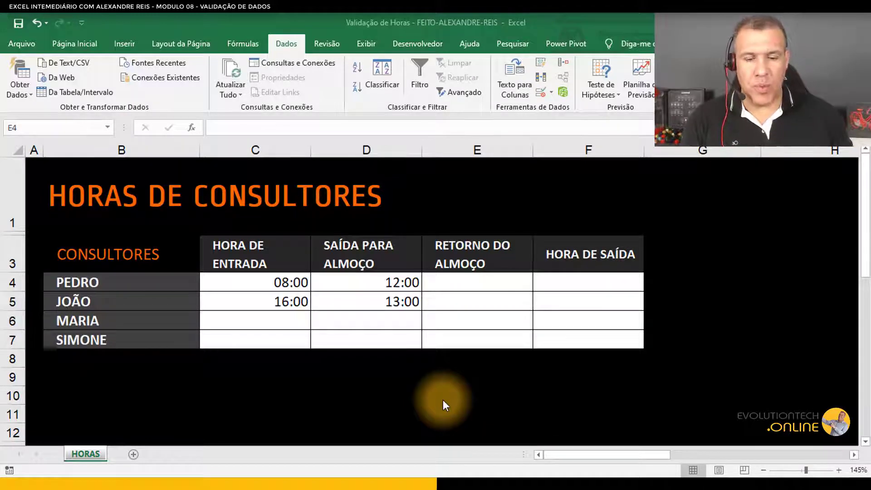
left_click(499, 280)
left_click_drag(499, 281, 496, 335)
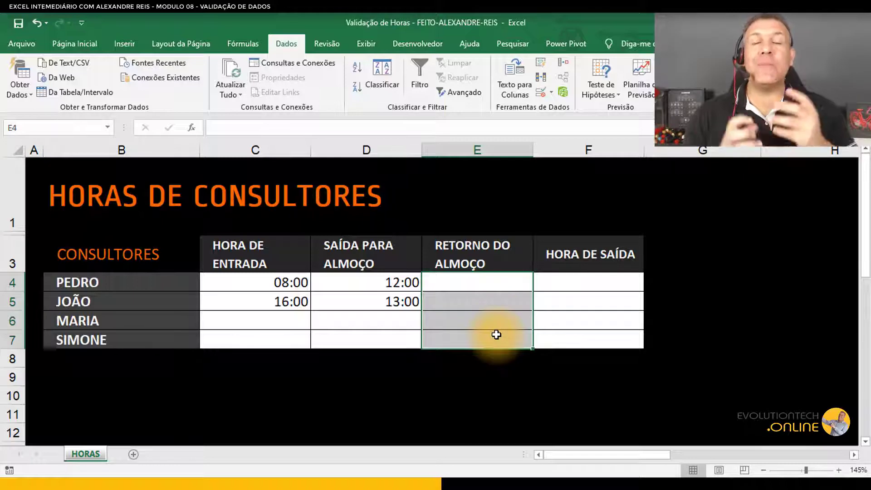
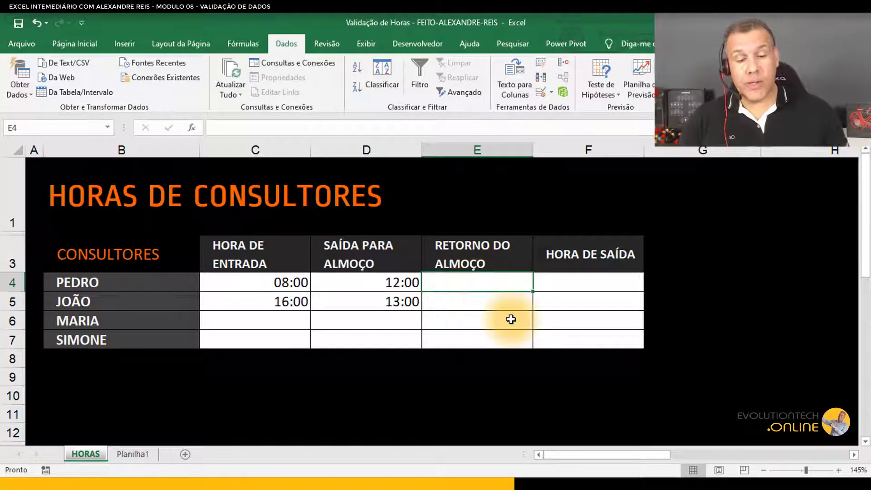
Step: Try entering 12:14 as Pedro's lunch return in E4, then return to editing after the rejection
type("=")
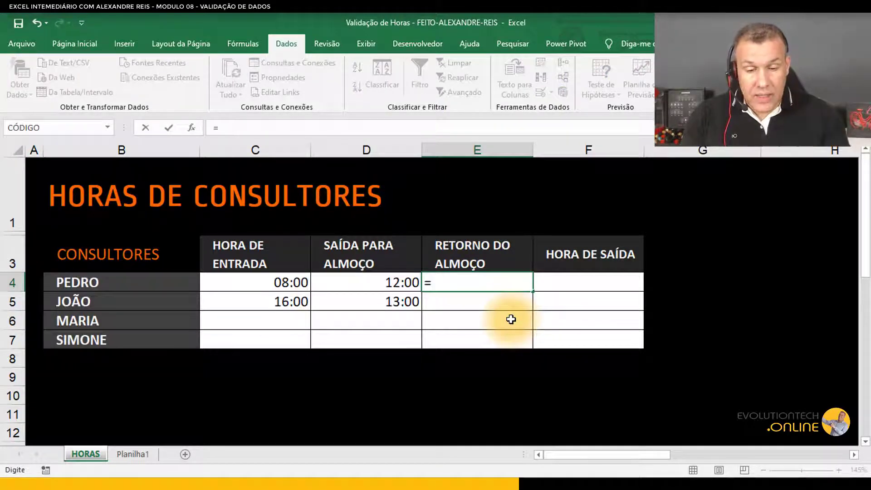
key("BackSpace")
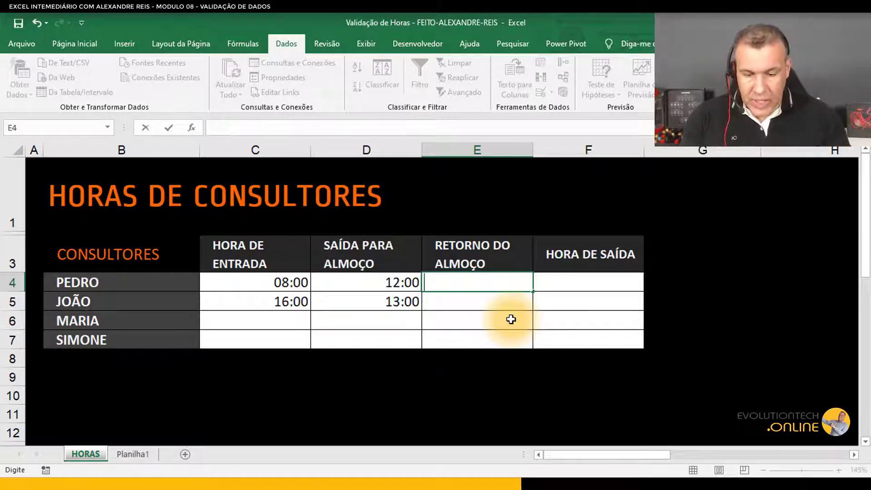
type("12")
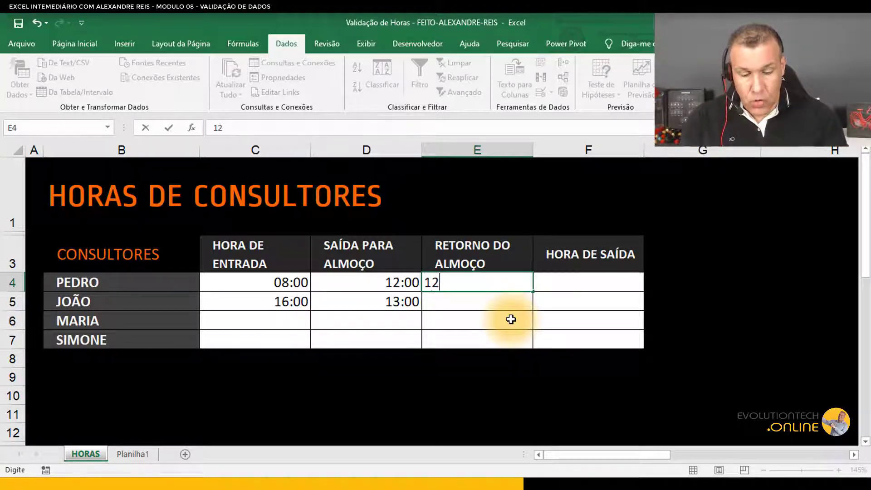
type(":")
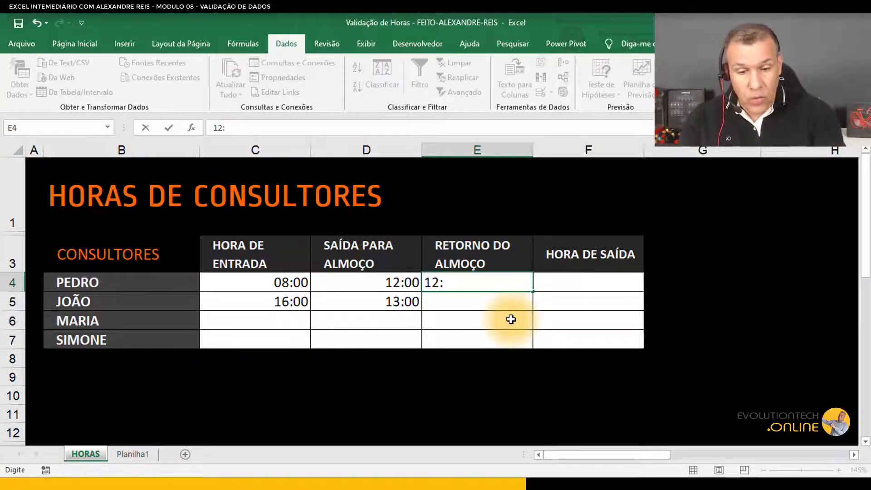
type("14")
key("Return")
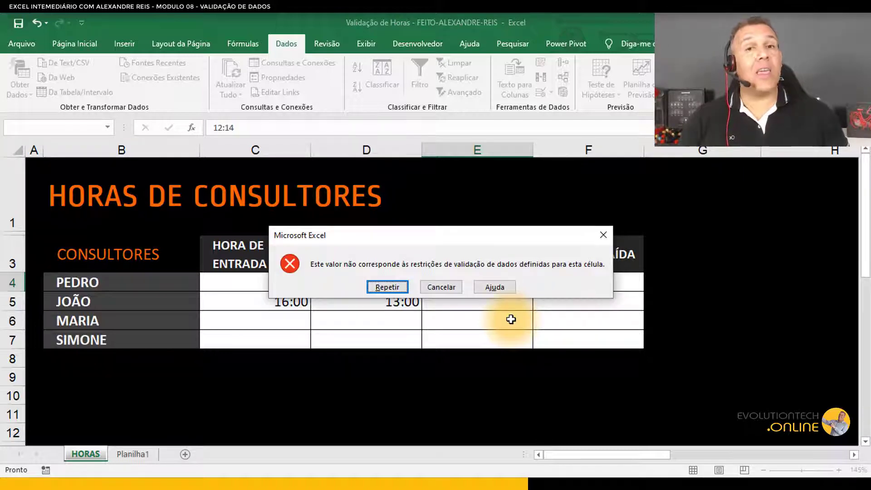
key("Return")
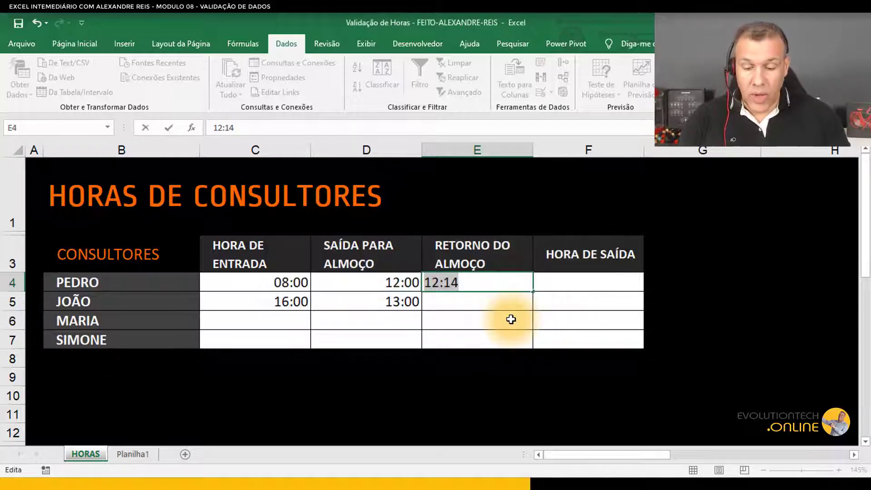
Step: Try entering 12:15 as Pedro's lunch return in E4, then return to editing after the rejection
type("12:15")
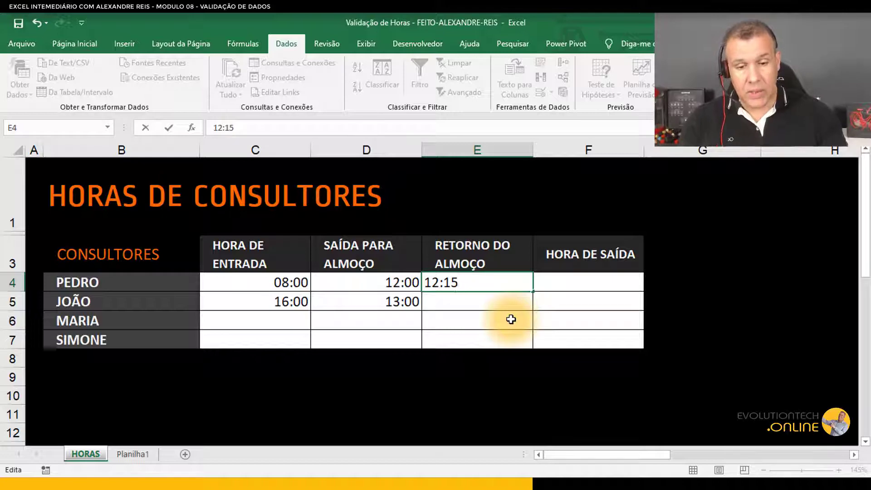
key("Return")
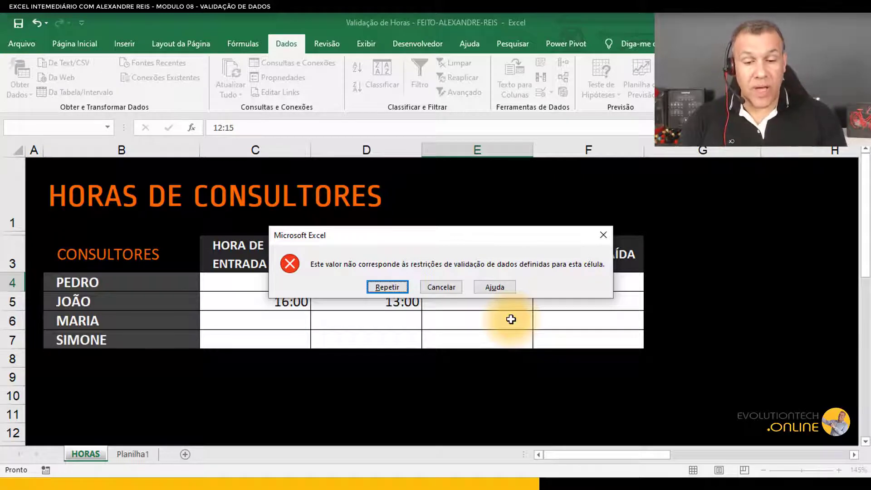
key("Return")
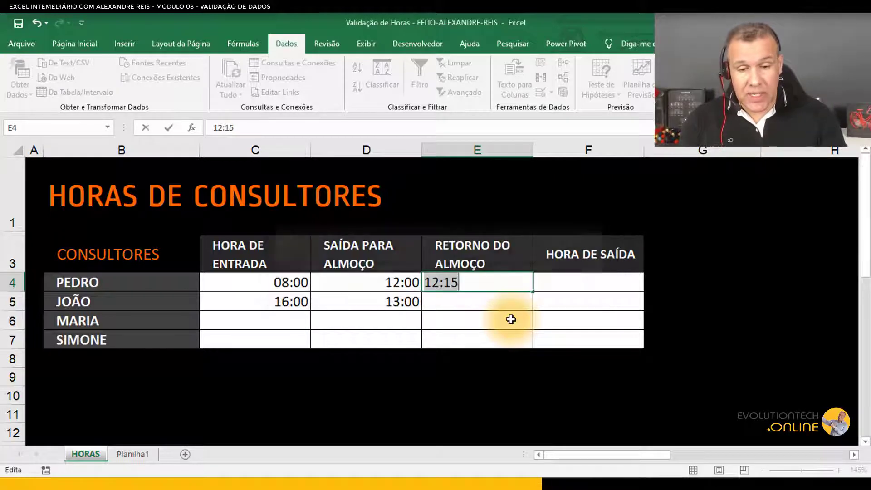
Step: Enter 12:16 as Pedro's lunch return in E4
type("12:")
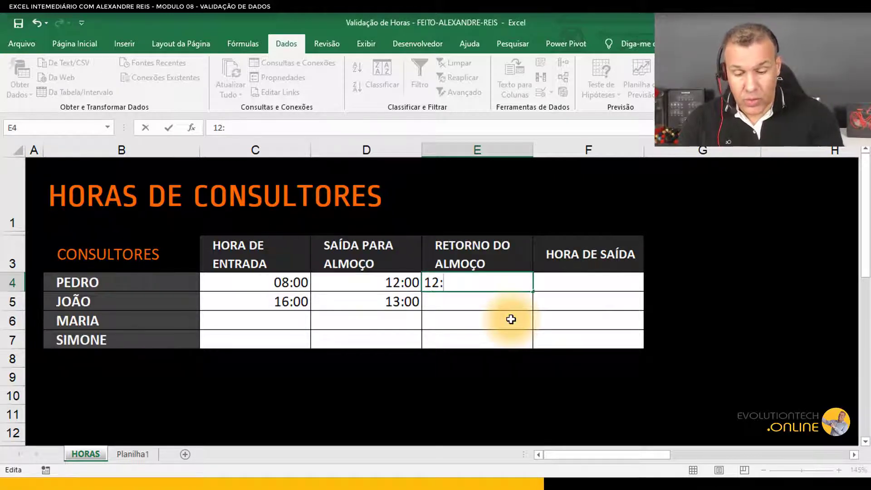
type("16")
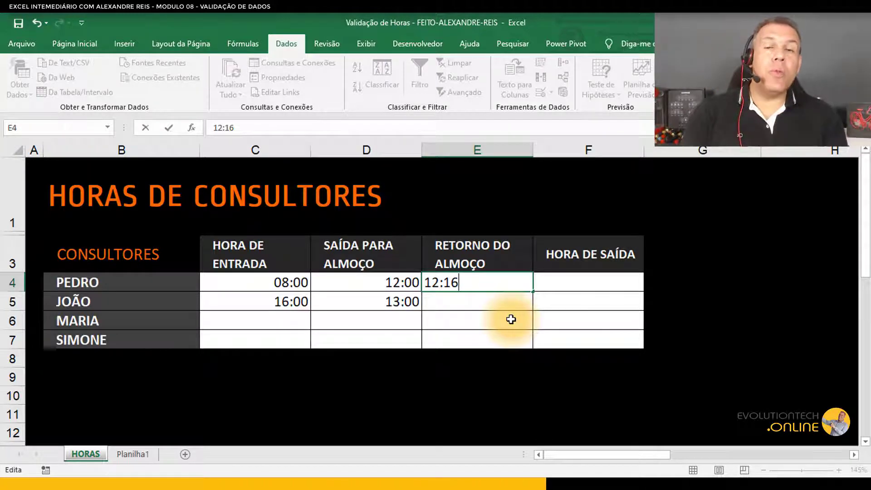
key("Return")
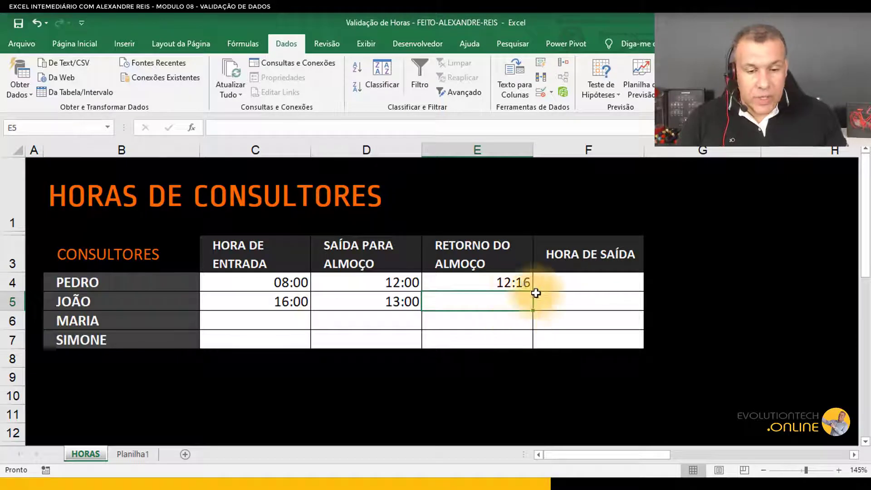
Step: Change the validation of E4:E7 to allow times between =D4 + 1/24/60*15 and 16:00
left_click_drag(515, 278, 508, 340)
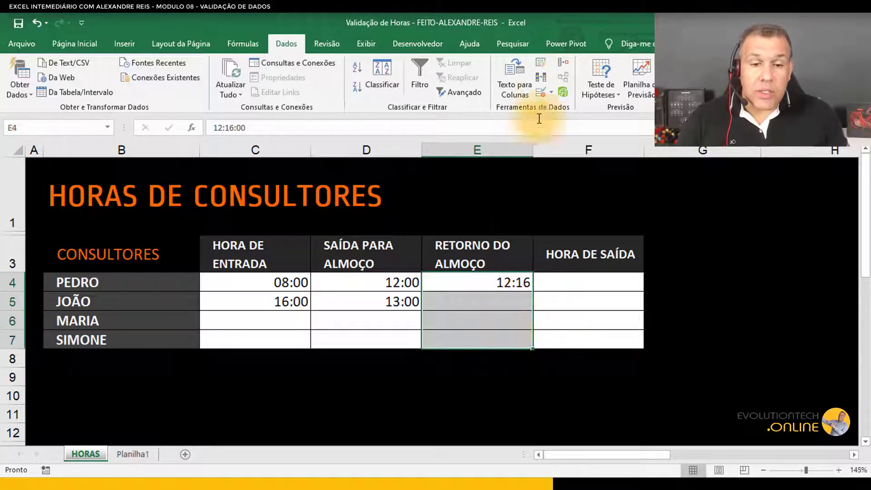
left_click(540, 93)
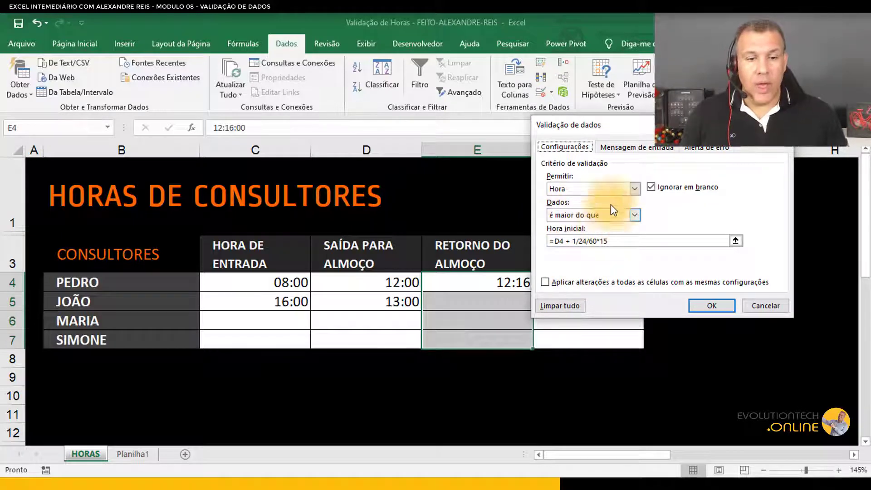
left_click_drag(556, 123, 262, 134)
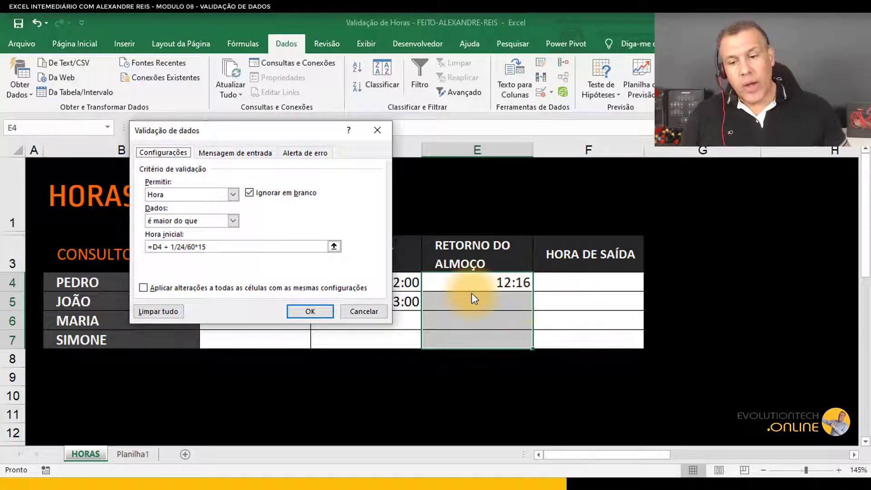
left_click(232, 222)
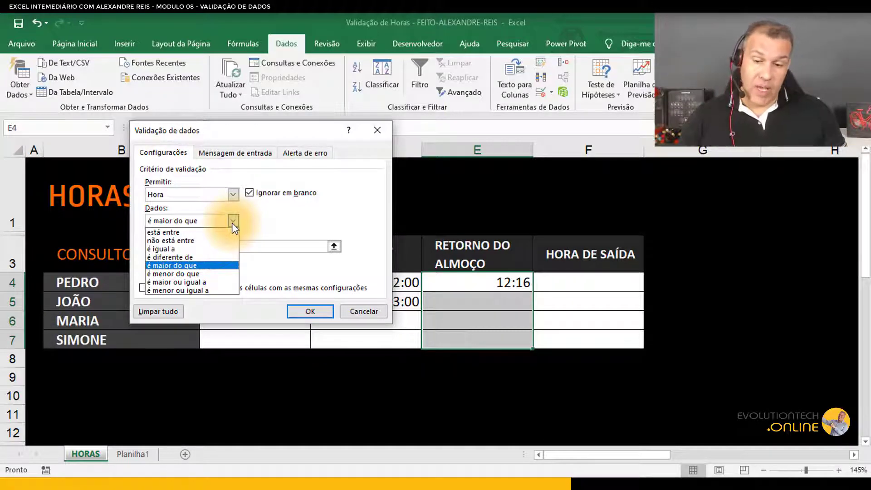
left_click(186, 233)
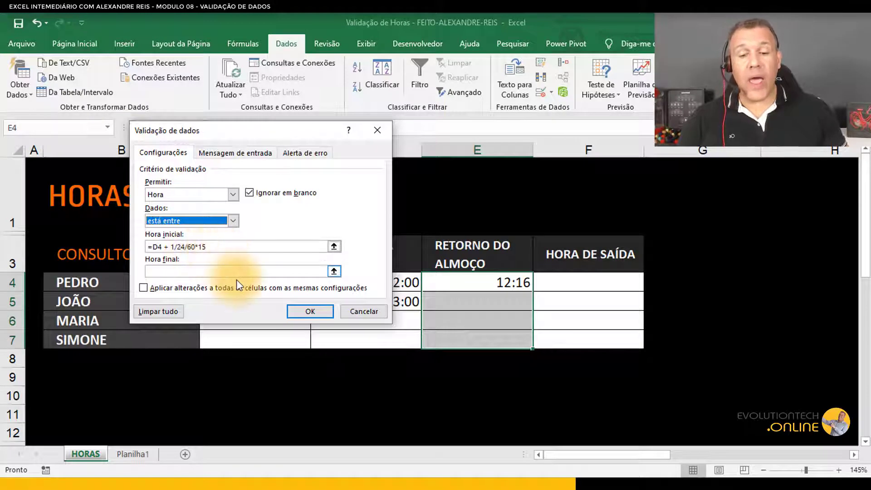
left_click_drag(244, 132, 272, 81)
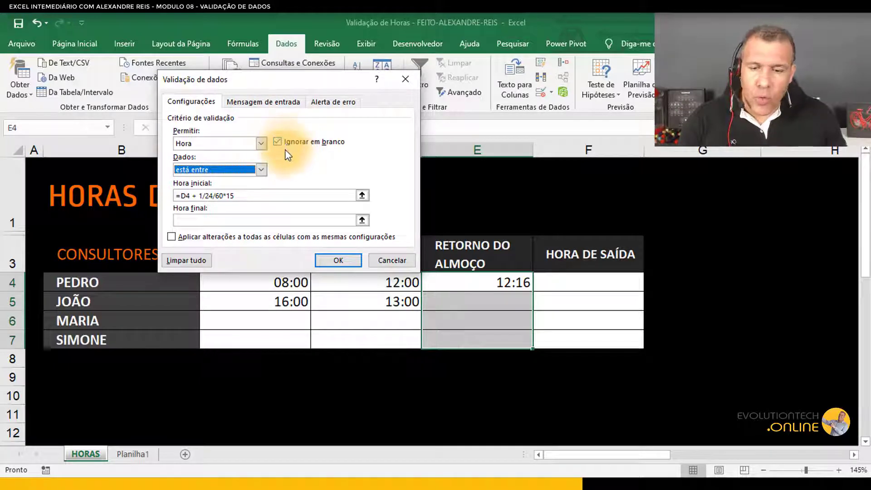
left_click(204, 220)
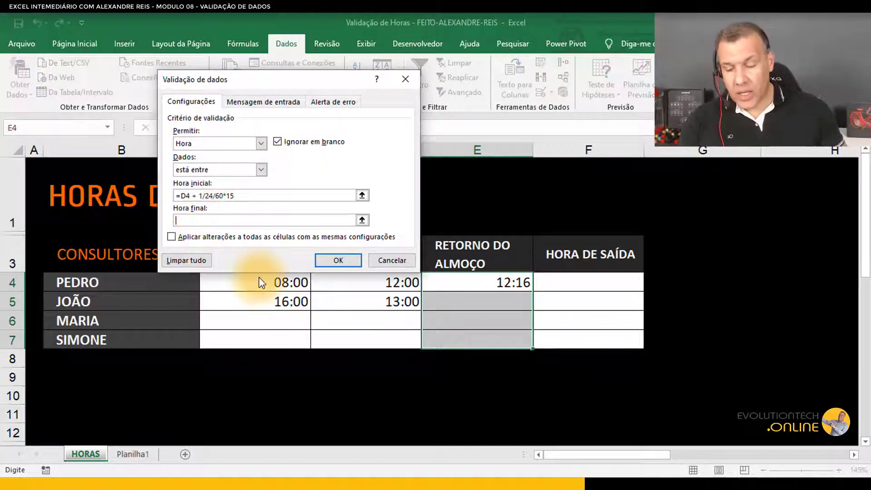
type("16")
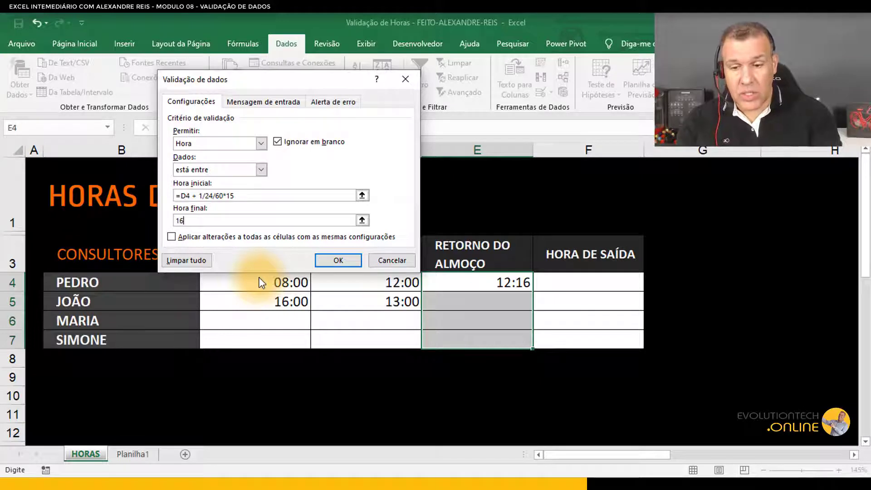
type(":00")
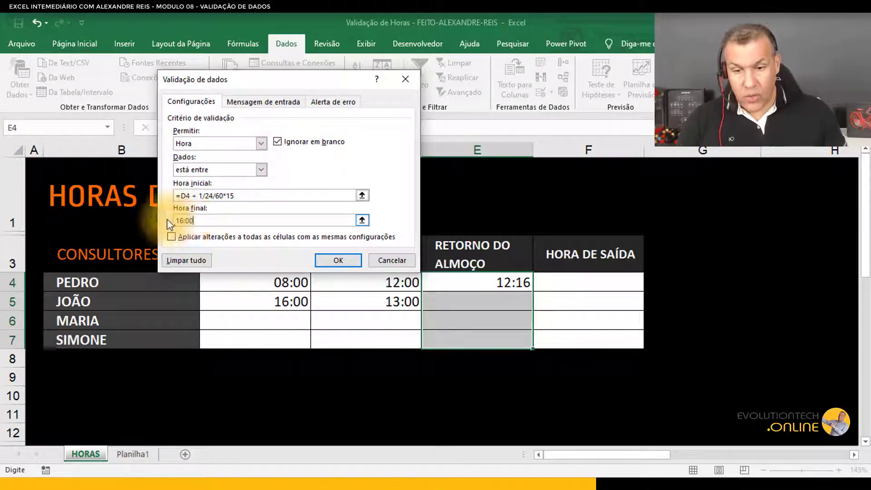
Step: Turn off the input message and set the error alert title to Atenção
left_click(251, 102)
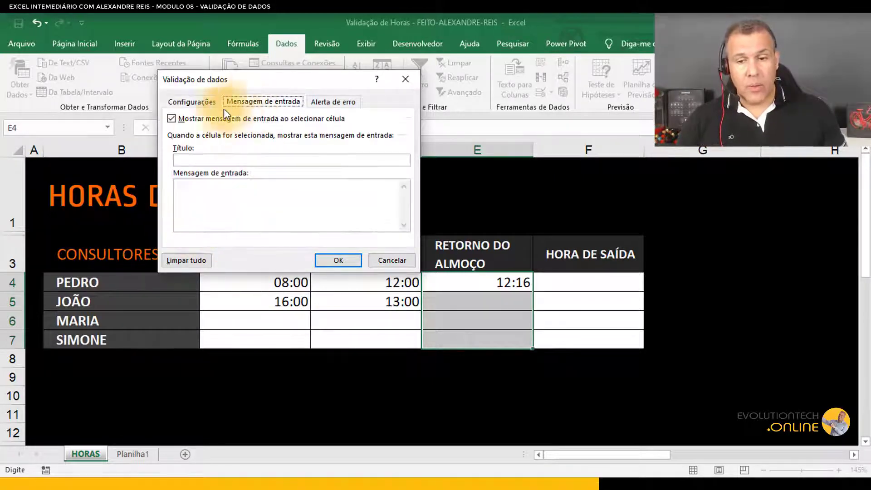
left_click(172, 119)
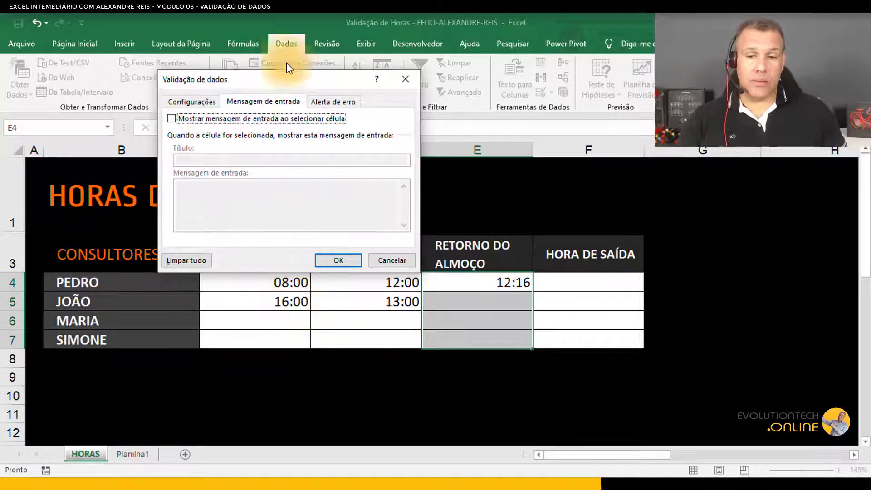
left_click(335, 102)
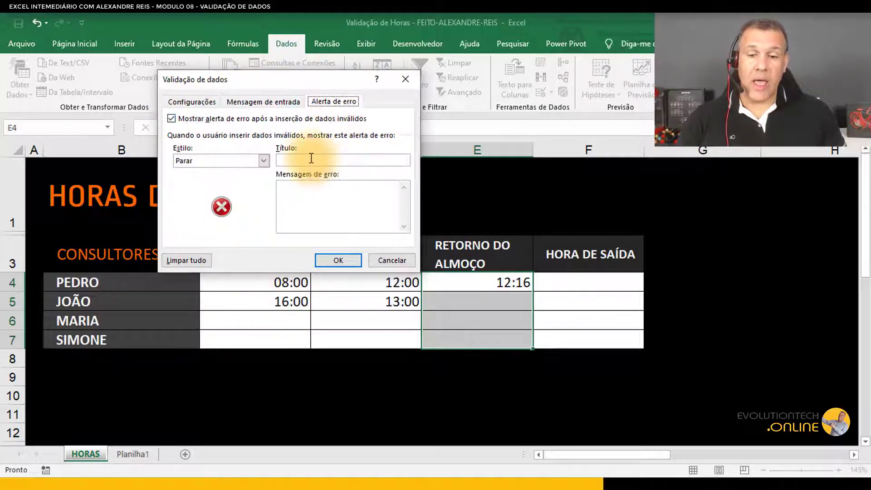
type("Aten")
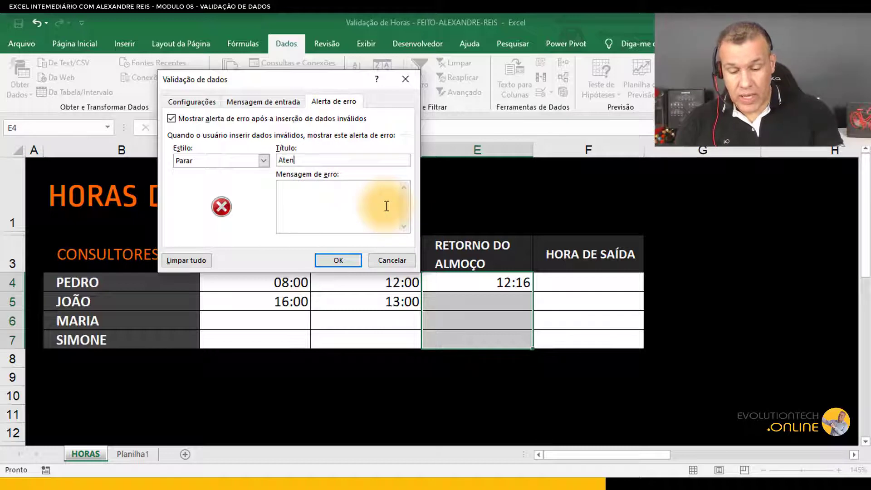
type("ção")
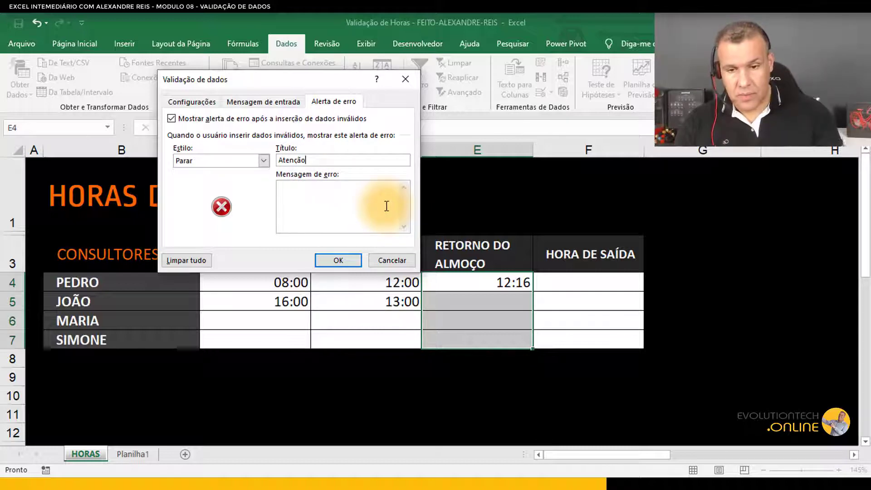
Step: Set the error message to "Limite ate as 16:00 e 15 minutos apos saida para o almoço." and apply the validation
left_click(344, 206)
type("In")
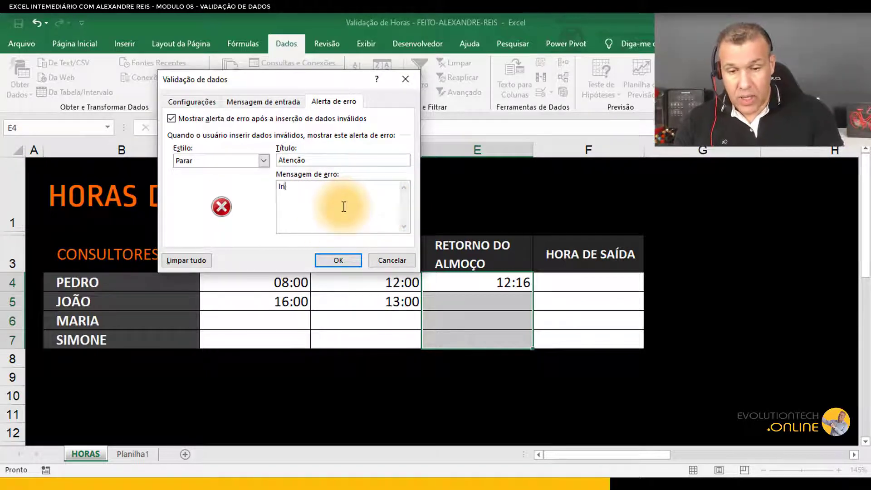
key("BackSpace")
key("BackSpace")
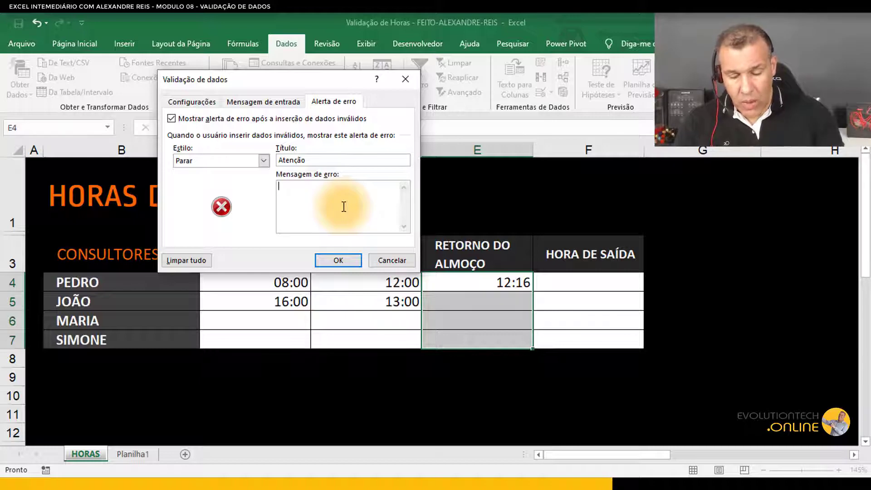
type("Limite a")
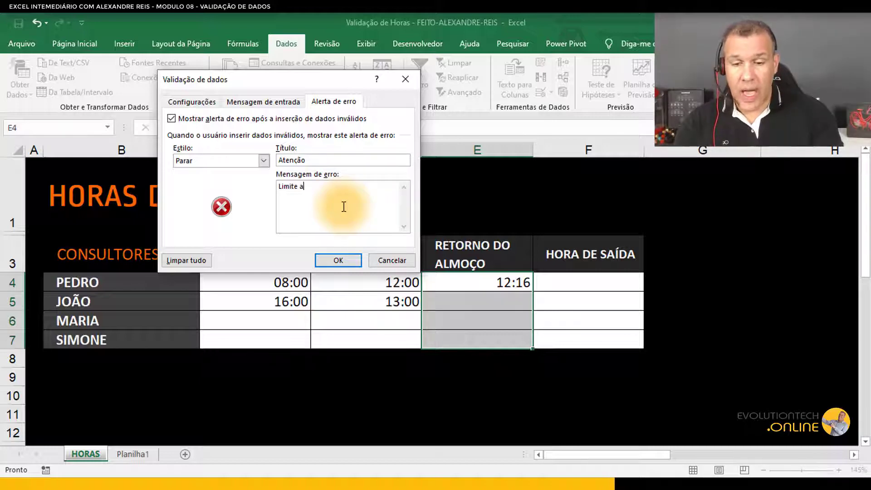
type("te as 16")
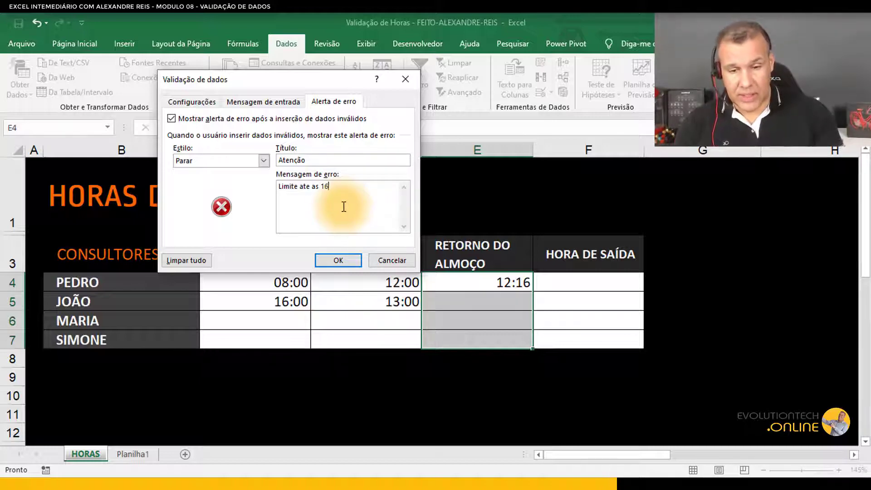
type(":")
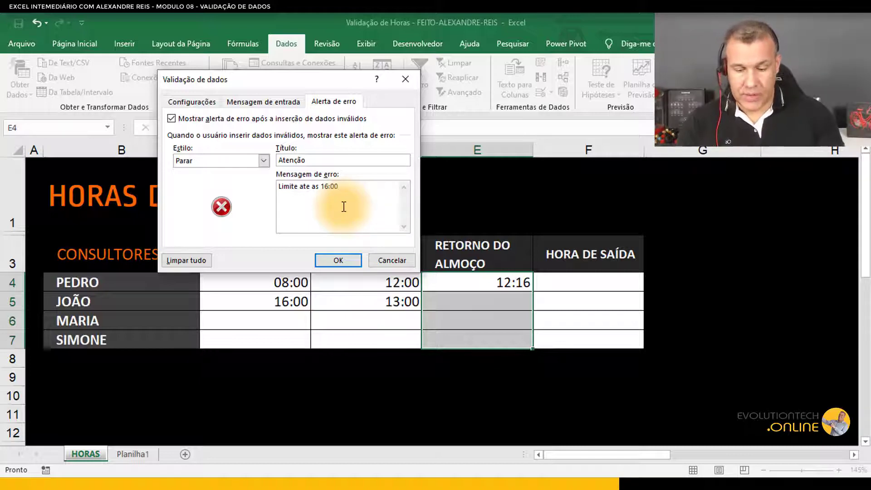
type("00 e ")
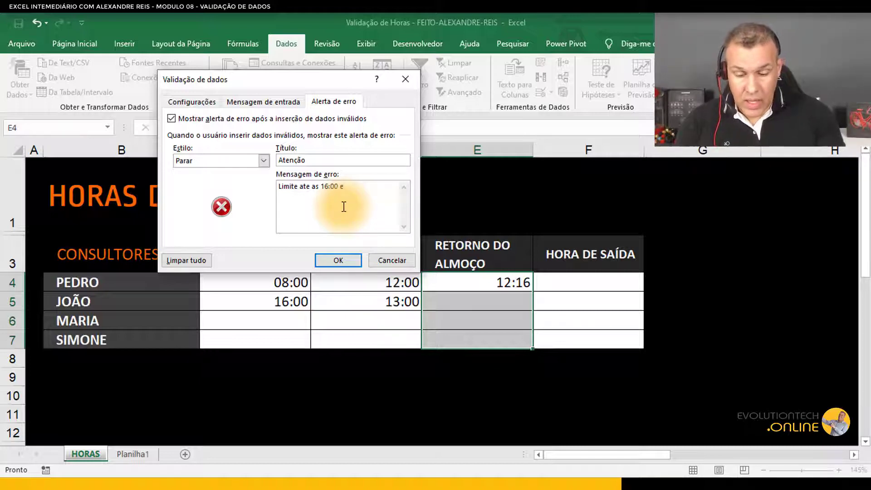
type("15 minut")
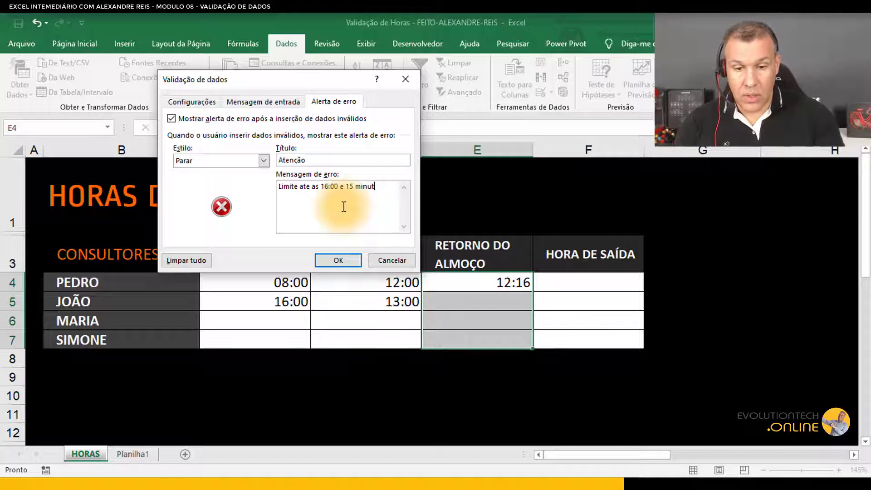
key("BackSpace")
key("BackSpace")
type("t")
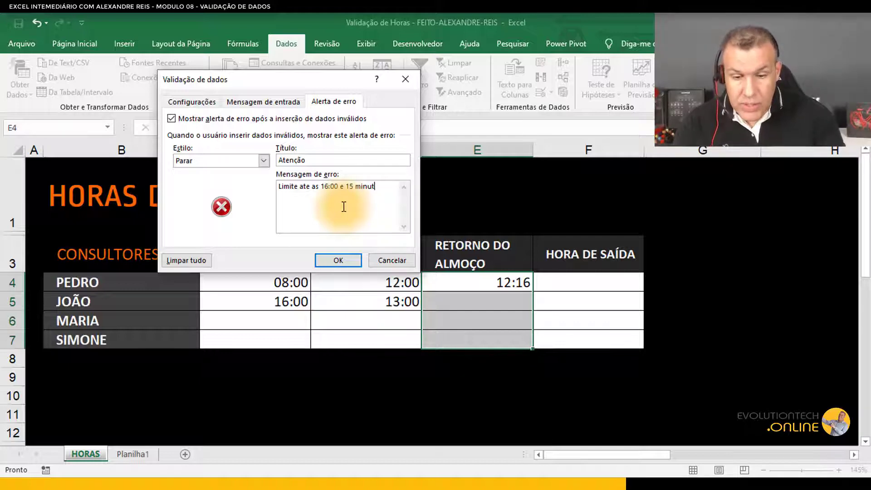
type("os apos")
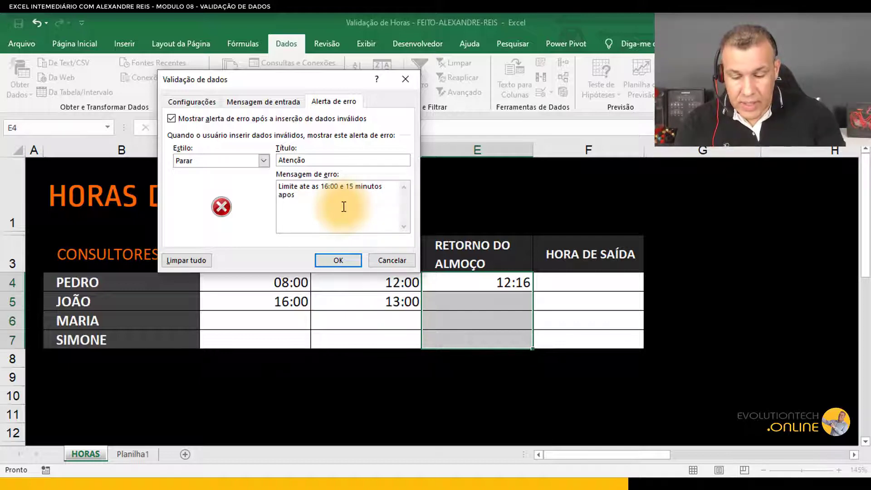
type(" saida para")
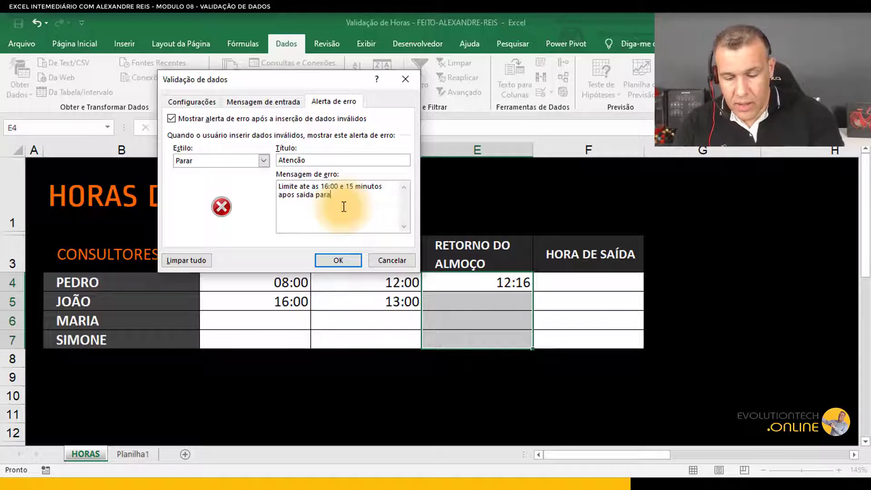
type(" o almo")
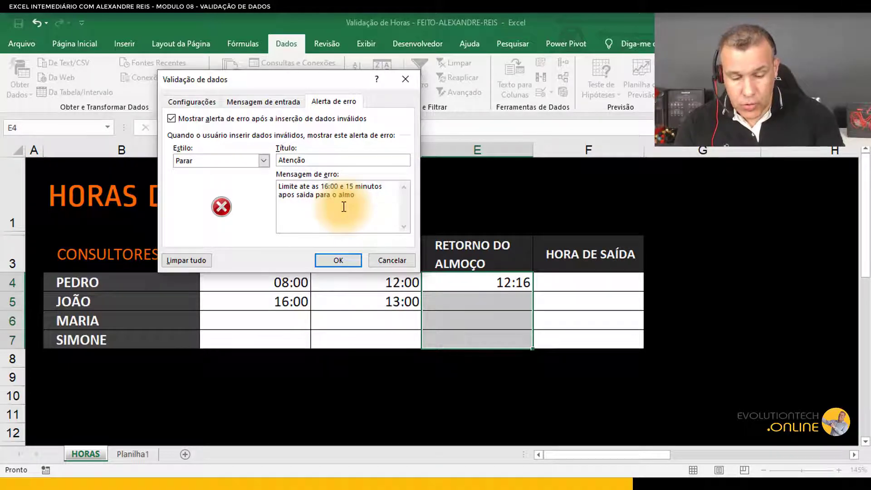
type("ço.")
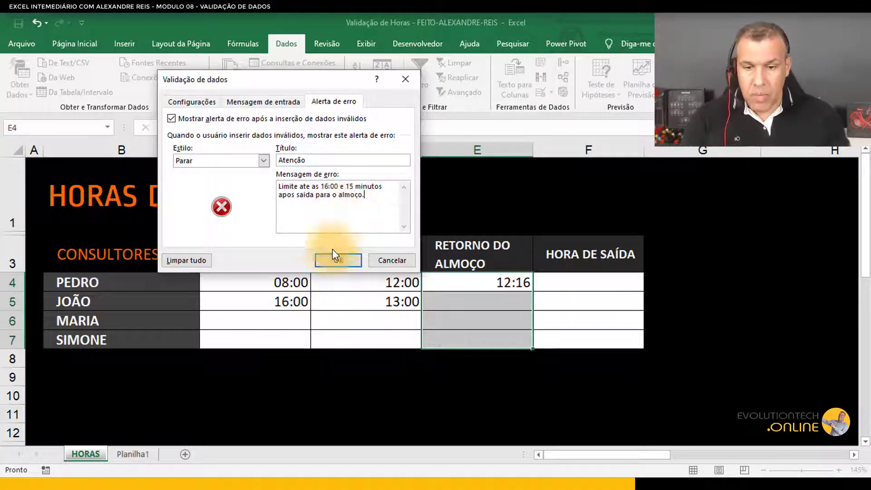
left_click(344, 262)
Step: Try entering 13:10 as João's lunch return in E5, then cancel the rejected entry
left_click(486, 322)
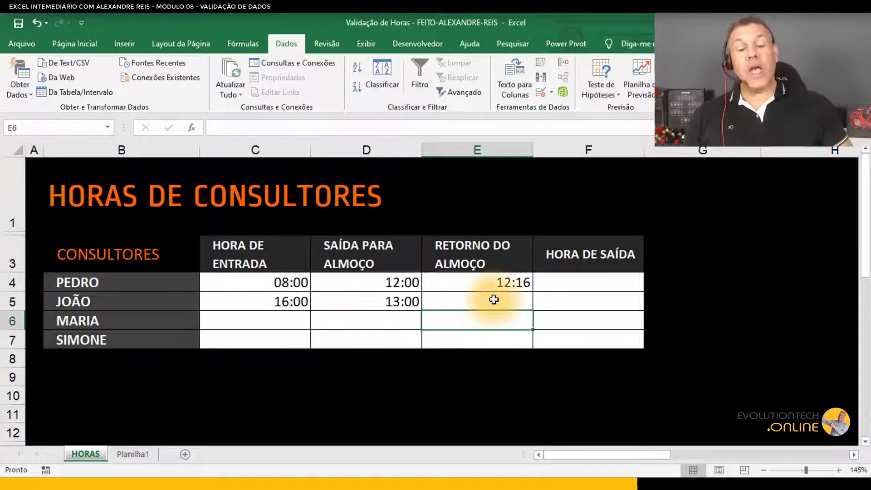
left_click(496, 298)
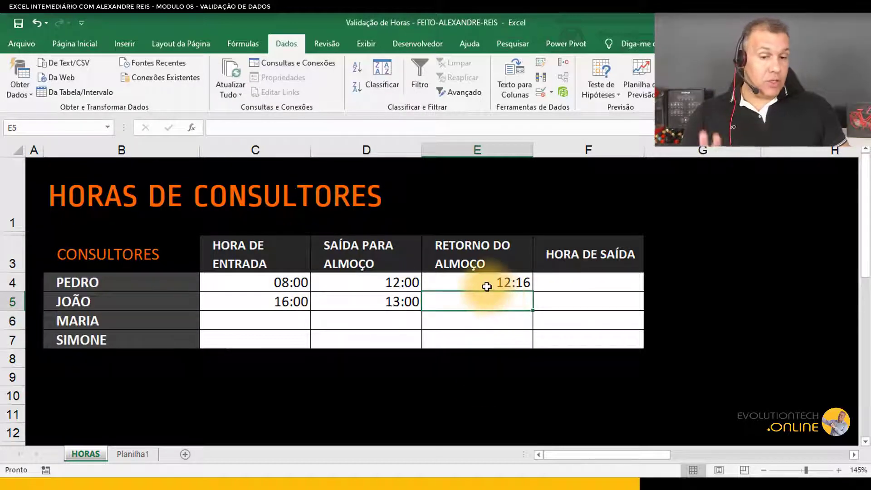
left_click(501, 281)
left_click(413, 287)
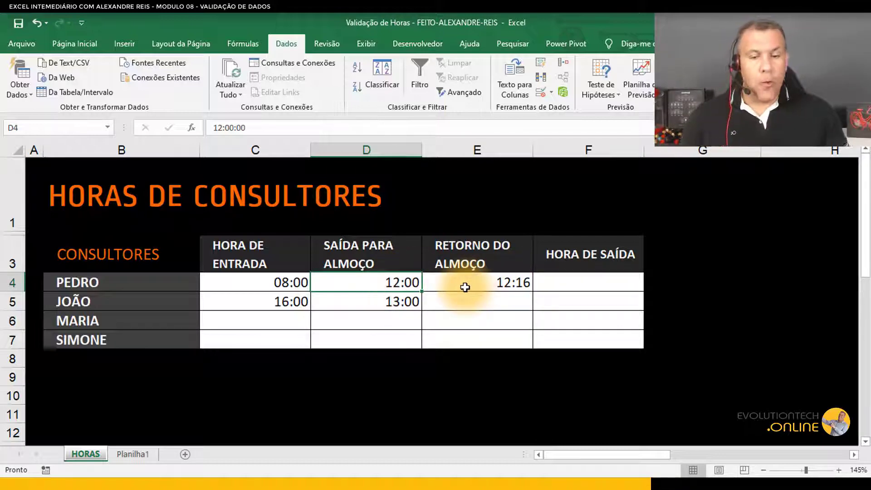
left_click(492, 301)
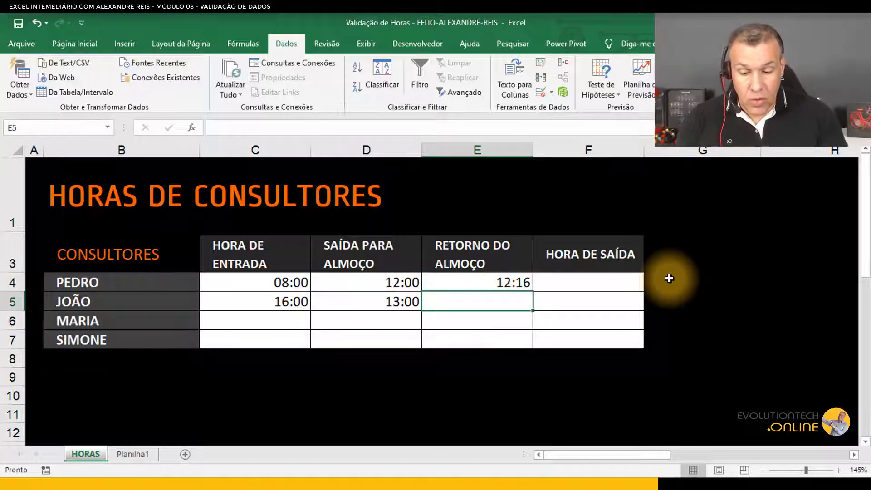
type("13:10")
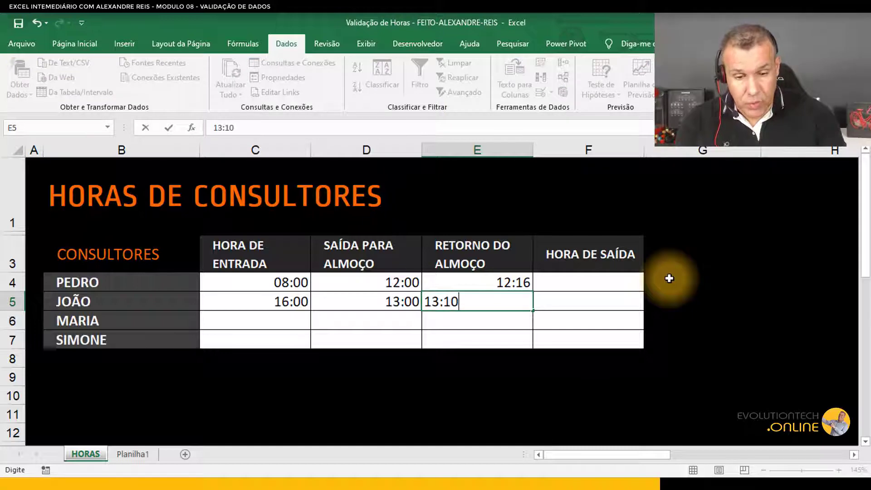
key("Return")
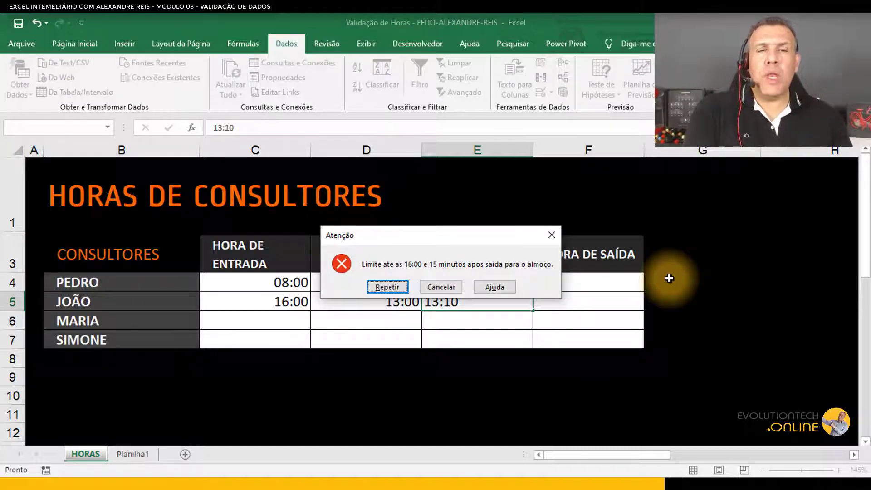
left_click(444, 289)
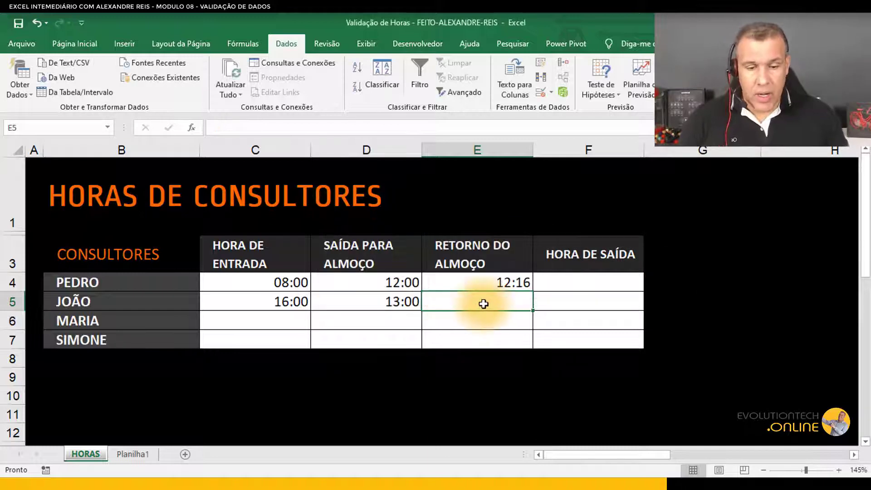
Step: Enter 13:15 as João's lunch return in E5 and 12:46 as Maria's lunch departure in D6
type("13:15")
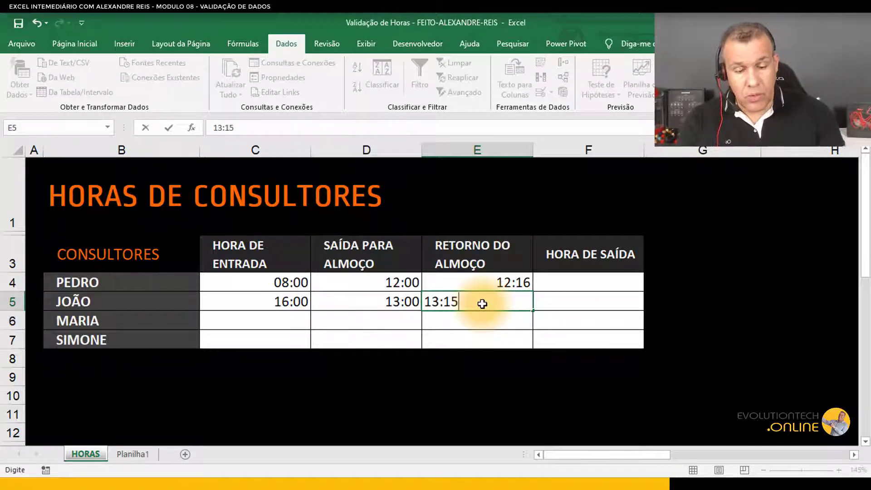
key("Return")
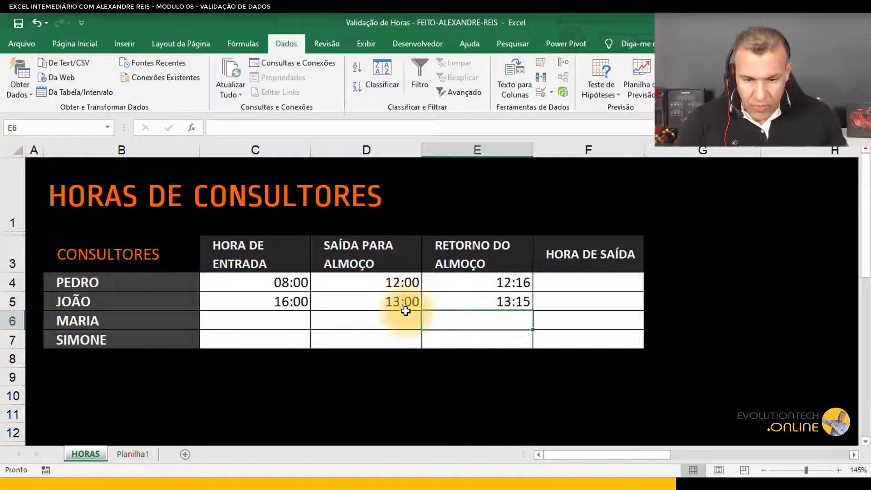
key("Left")
type("12")
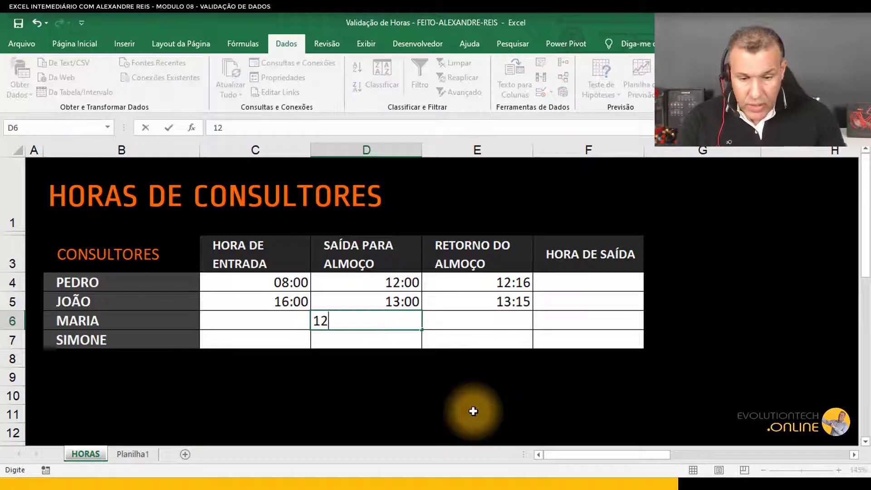
type(":")
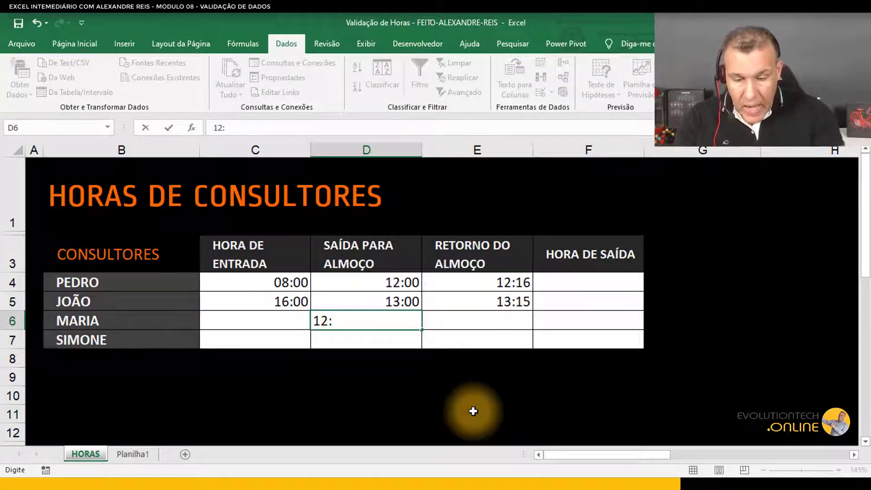
type("46")
key("Return")
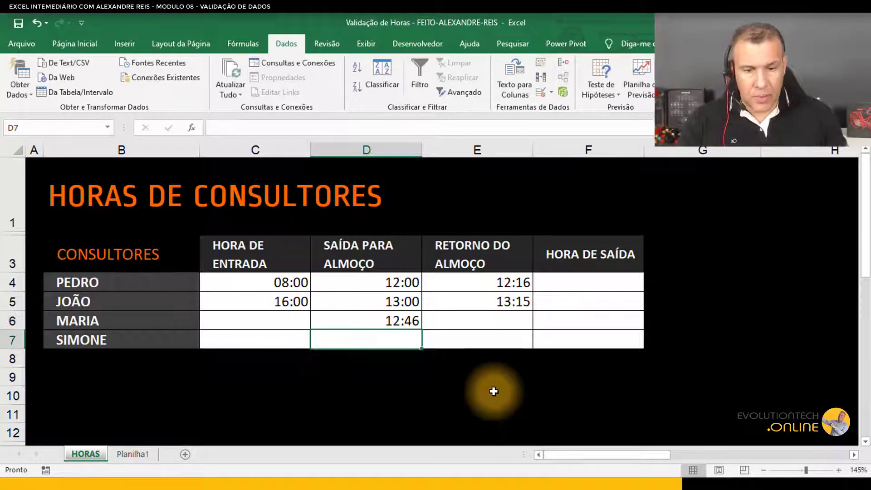
Step: Enter 13:05 as Maria's lunch return in E6
left_click(487, 322)
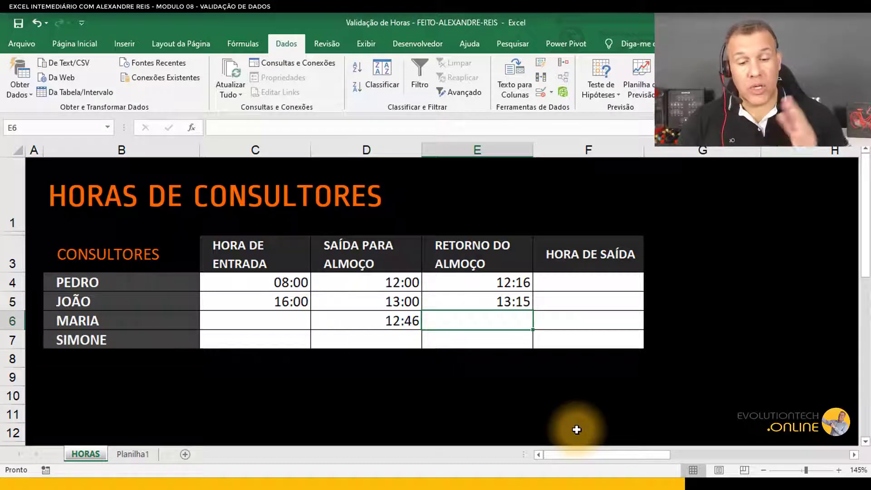
type("13")
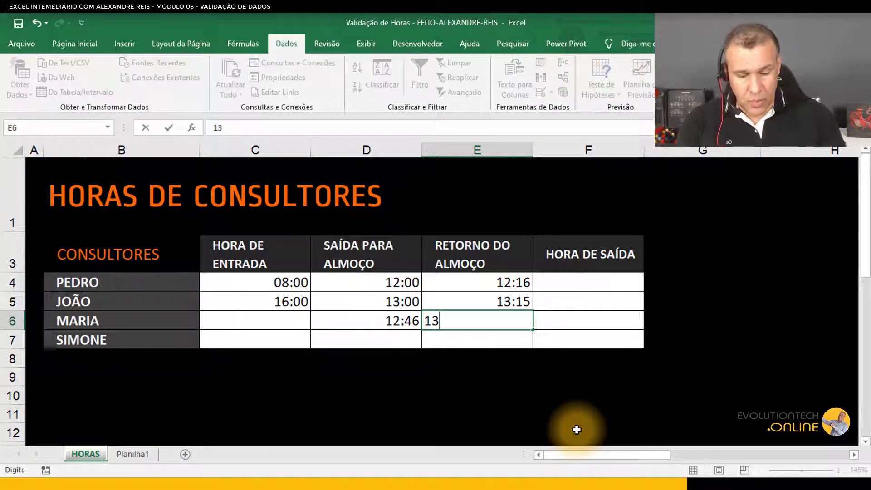
type(":05")
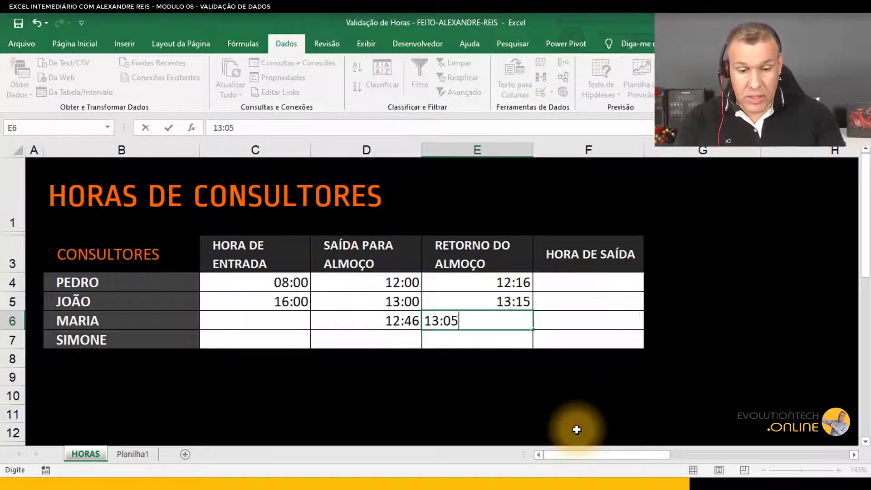
key("Return")
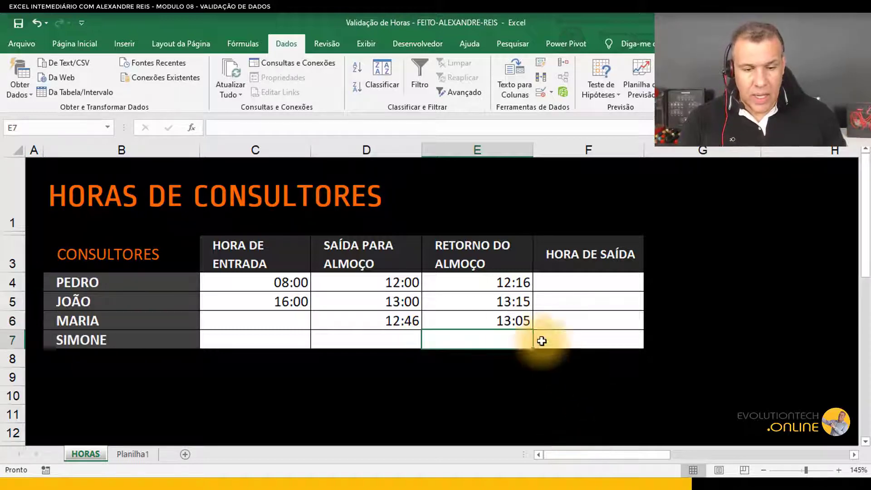
Step: Test E6 with 13:00 and then 16:02, cancelling each rejected entry
left_click(516, 326)
type("13:")
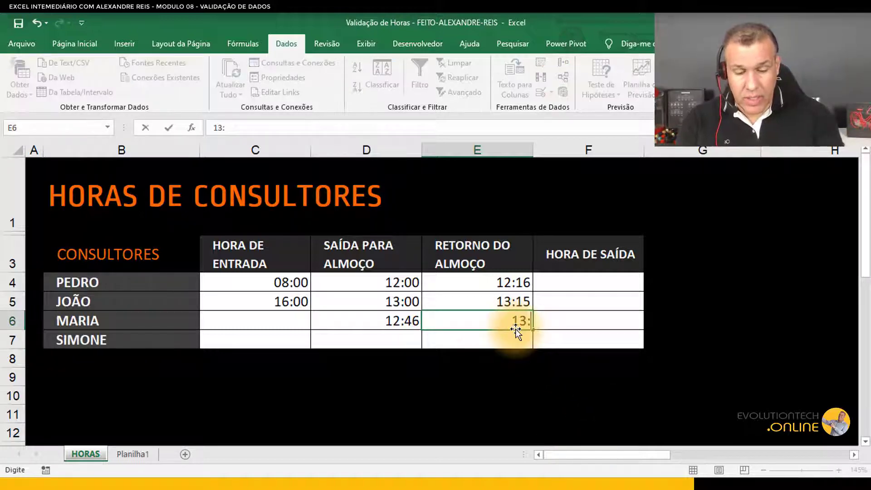
type("00")
key("Return")
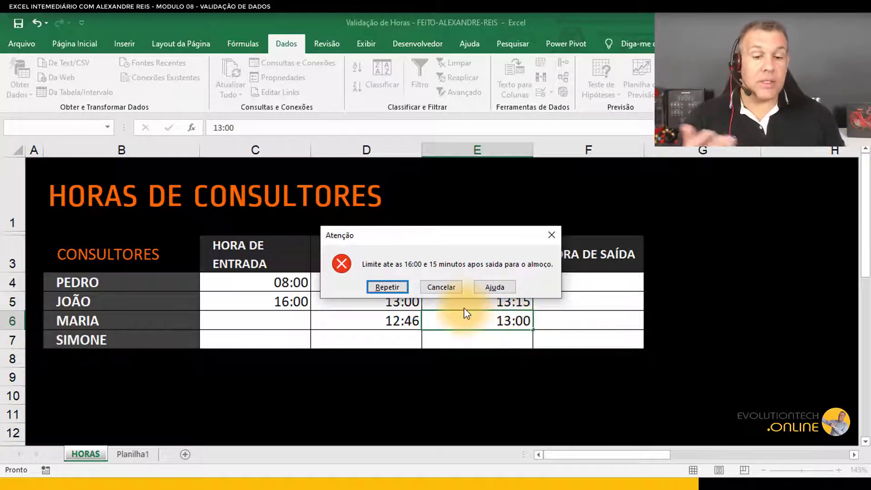
left_click(443, 287)
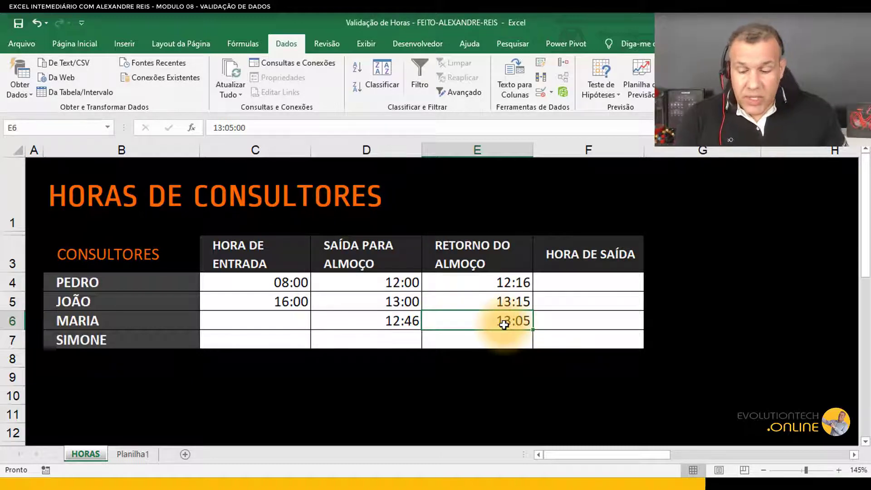
type("16:")
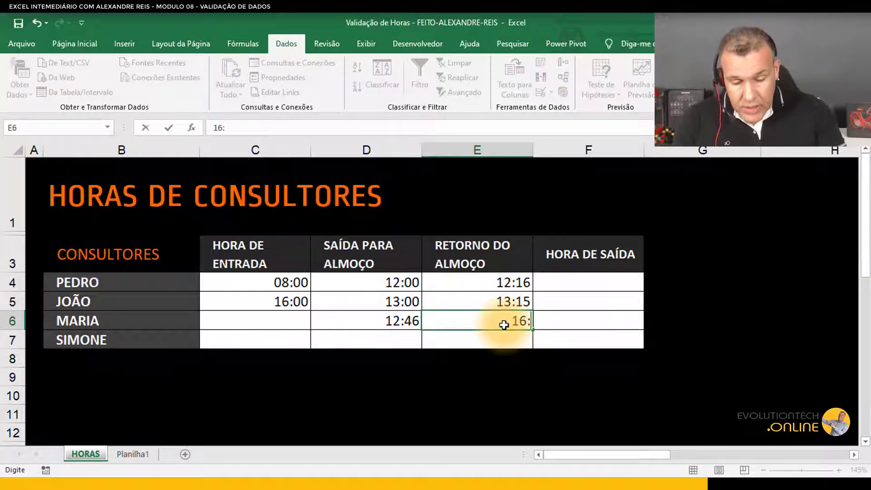
type("02")
key("Return")
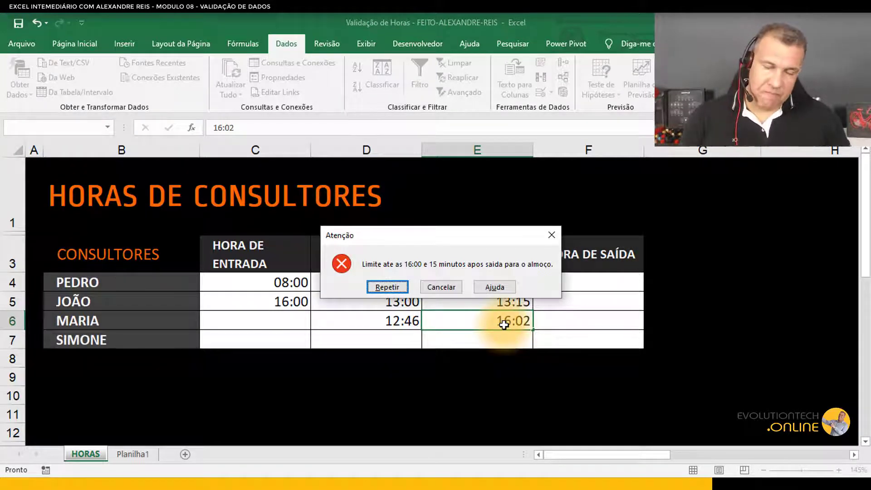
left_click(451, 287)
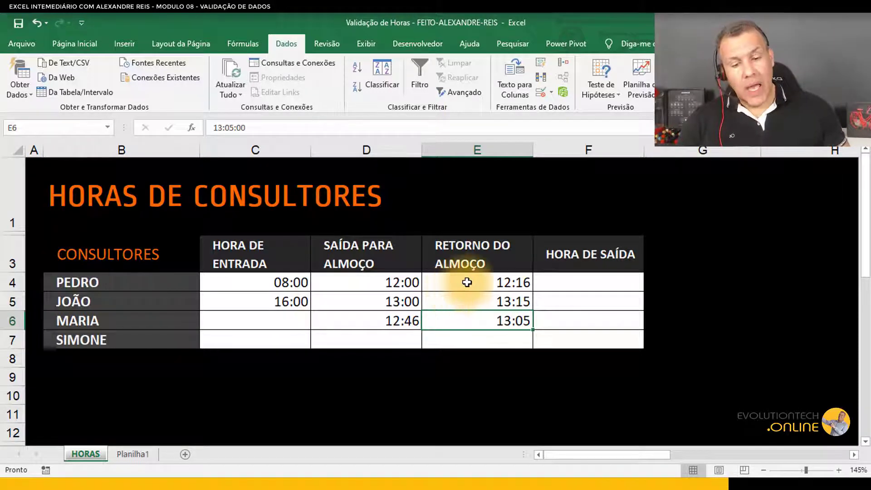
Step: Switch to the Planilha1 sheet
left_click(136, 453)
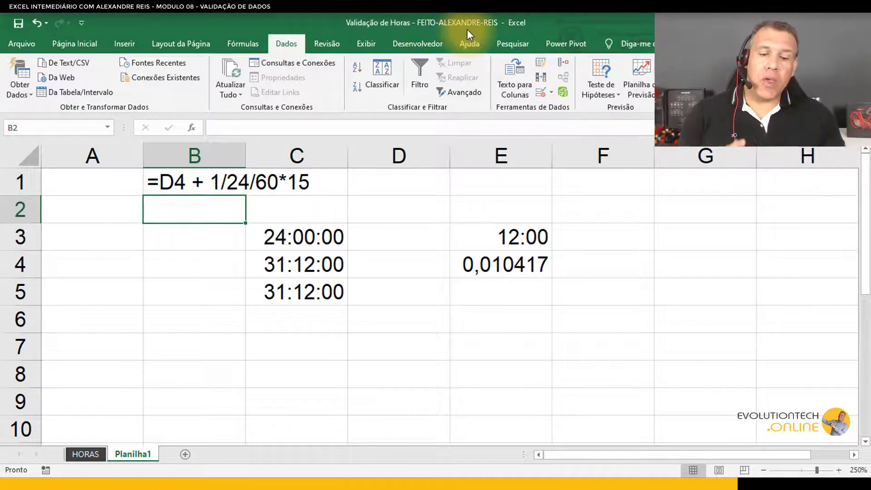
Step: Inspect the formula in E4 on Planilha1 without changing it
double_click(536, 264)
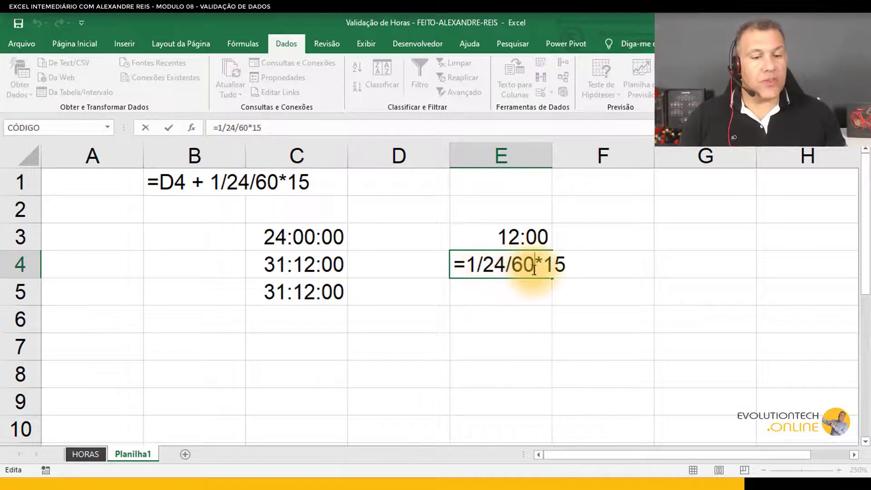
left_click_drag(545, 268, 572, 267)
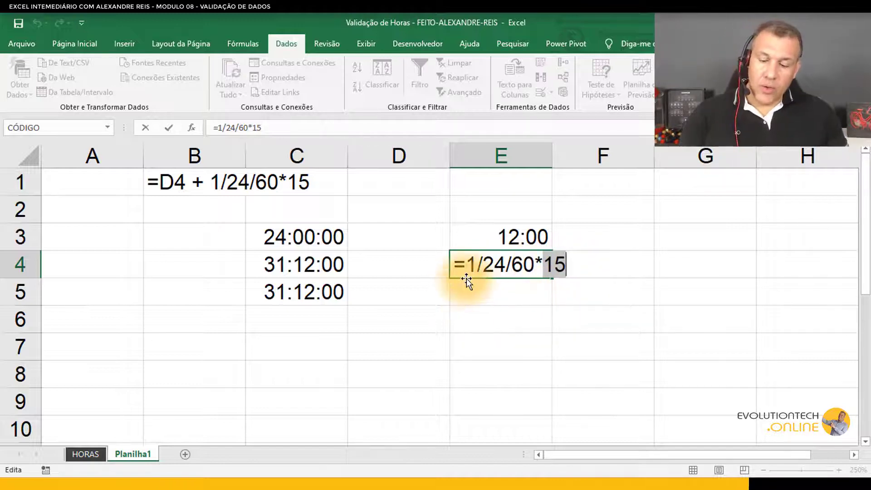
key("ctrl+Return")
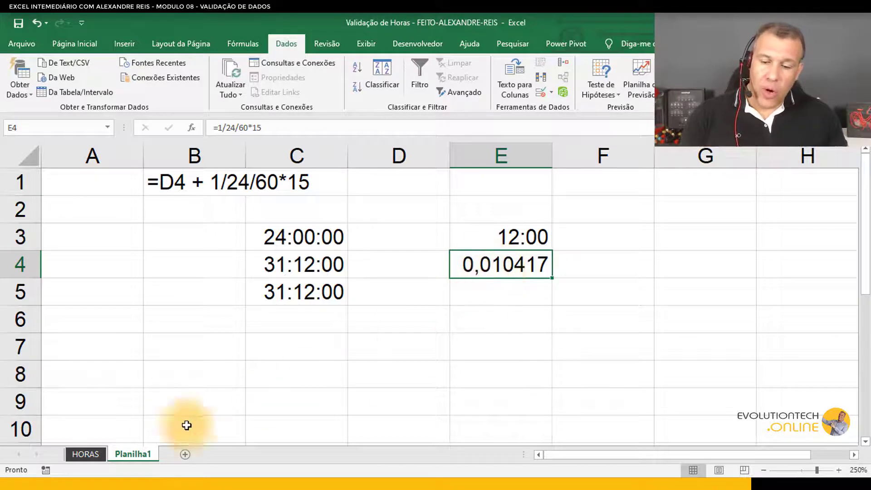
Step: Review the data validation settings of the lunch return range E4:E7 on the HORAS sheet
left_click(101, 459)
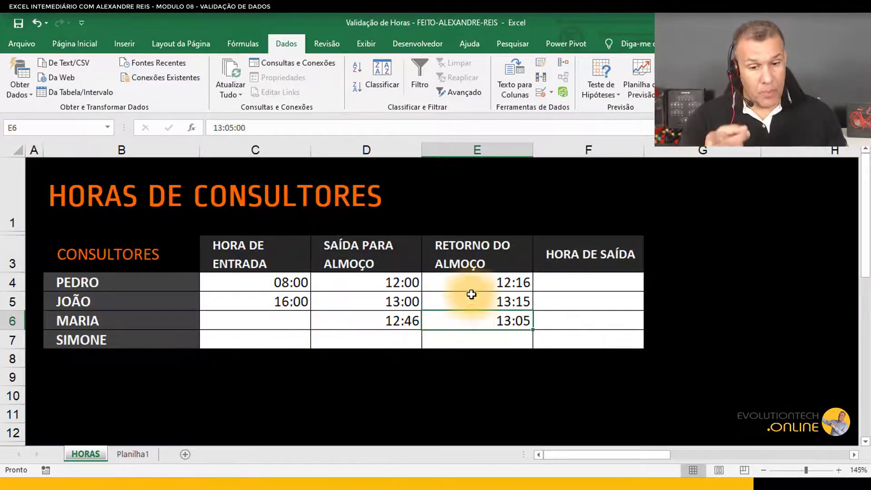
left_click_drag(474, 283, 475, 342)
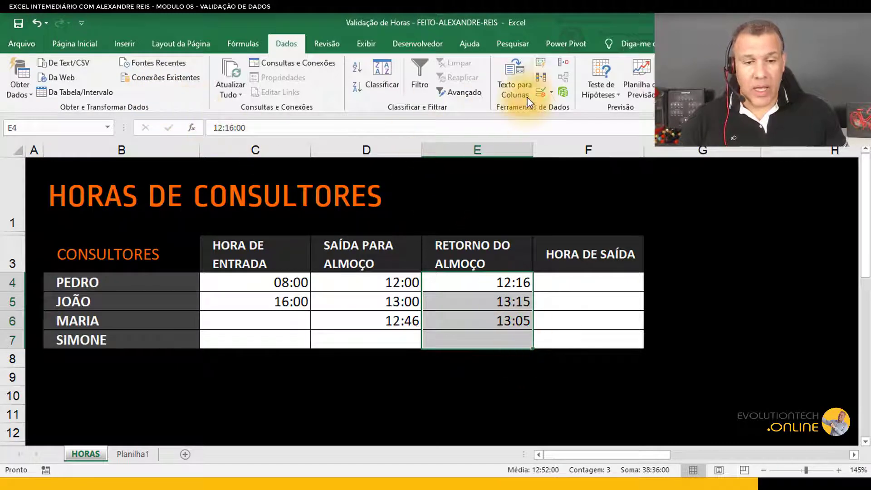
left_click(540, 90)
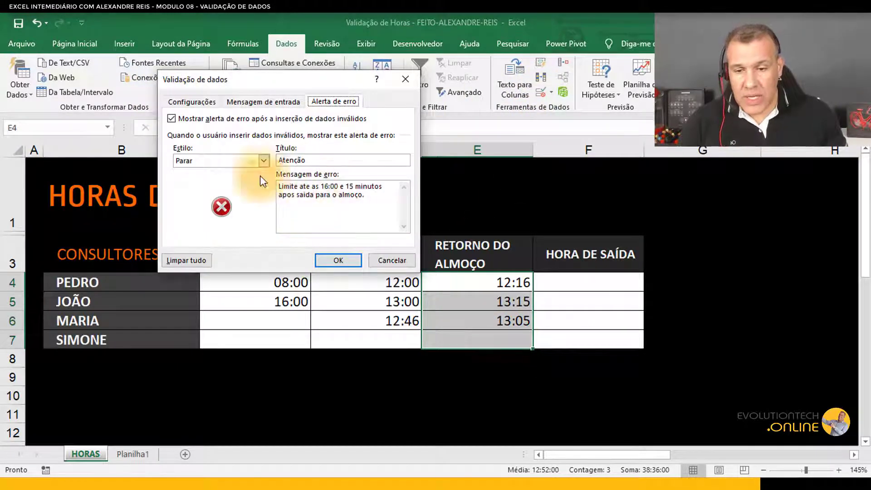
left_click(211, 102)
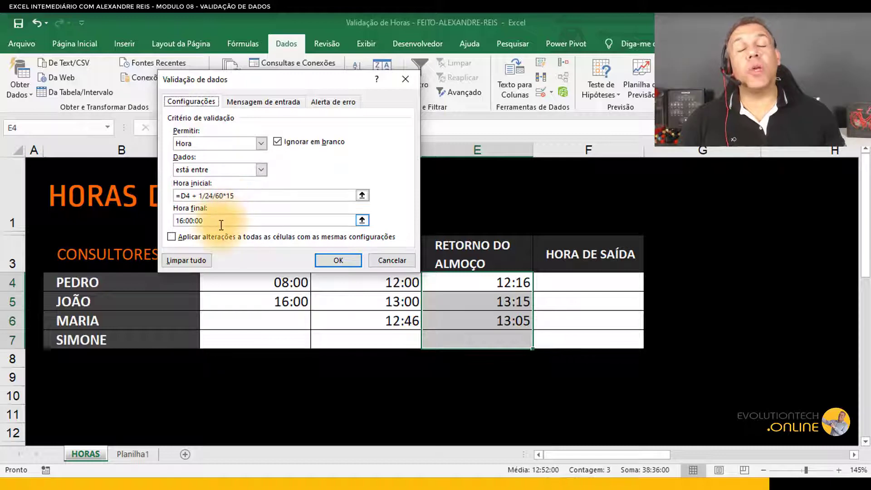
left_click(338, 261)
Step: Set data validation on F4:F7 to allow only times less than or equal to 18:00
left_click(589, 288)
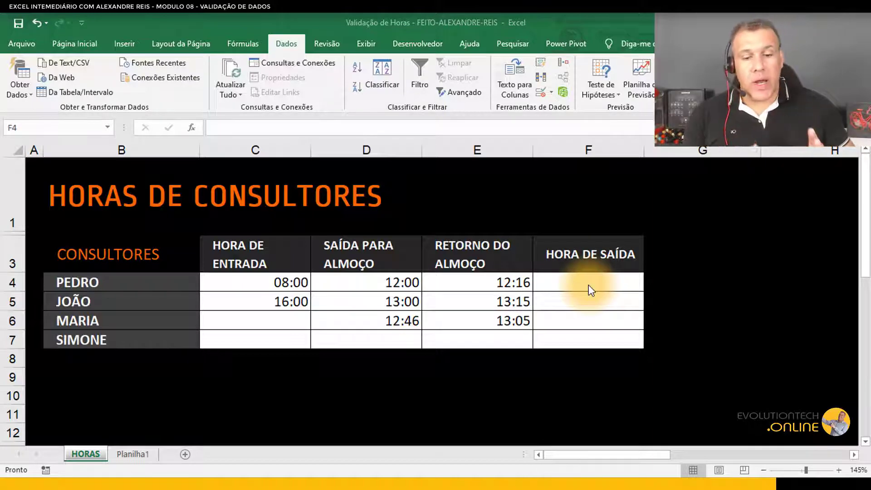
left_click(577, 283)
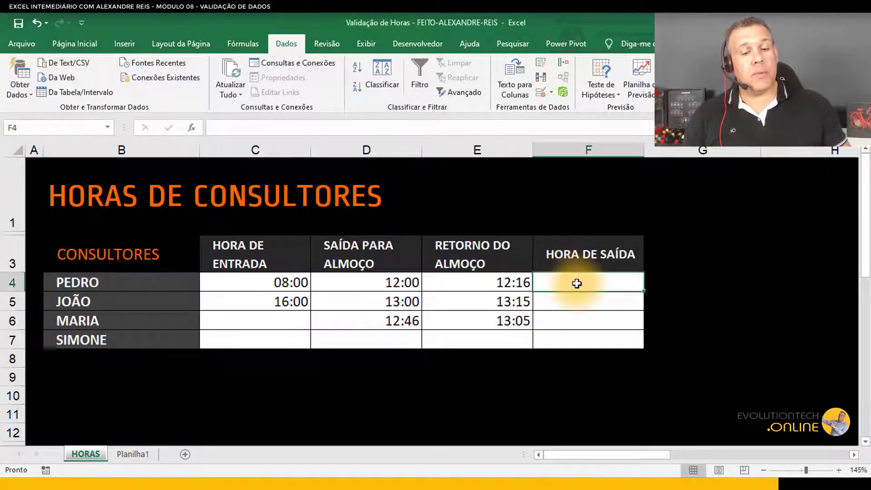
left_click_drag(579, 292, 579, 342)
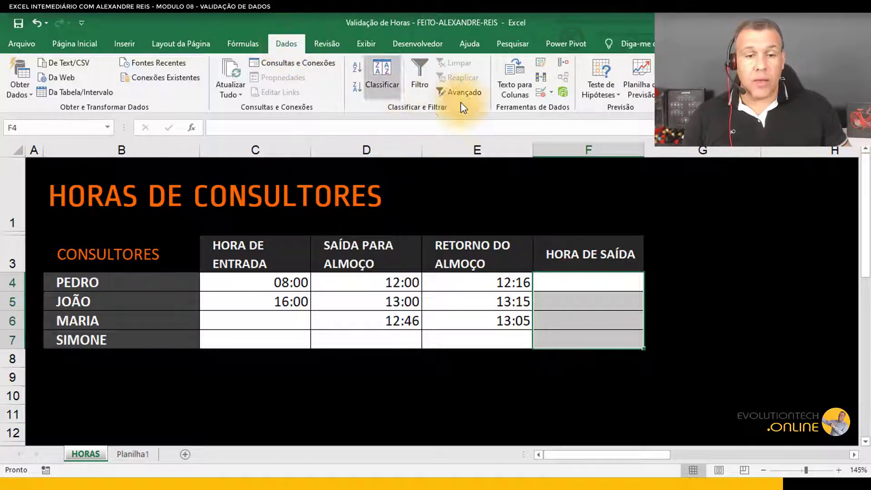
left_click(540, 93)
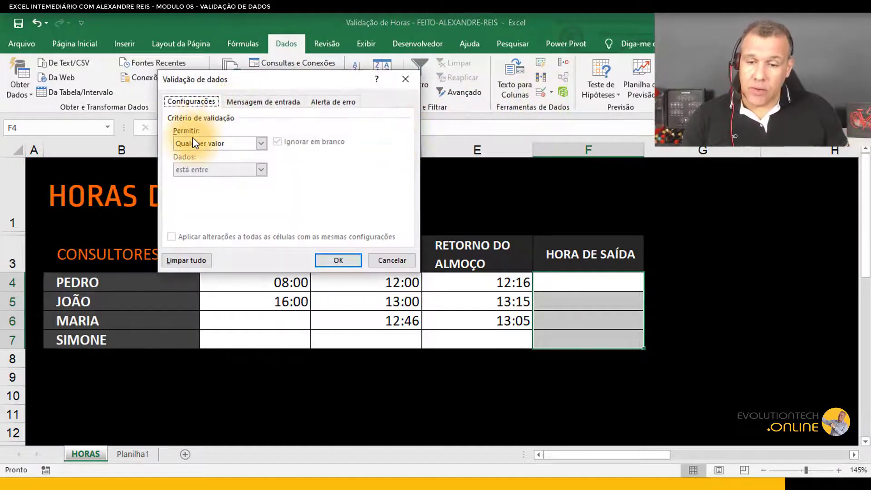
left_click(192, 142)
left_click(205, 197)
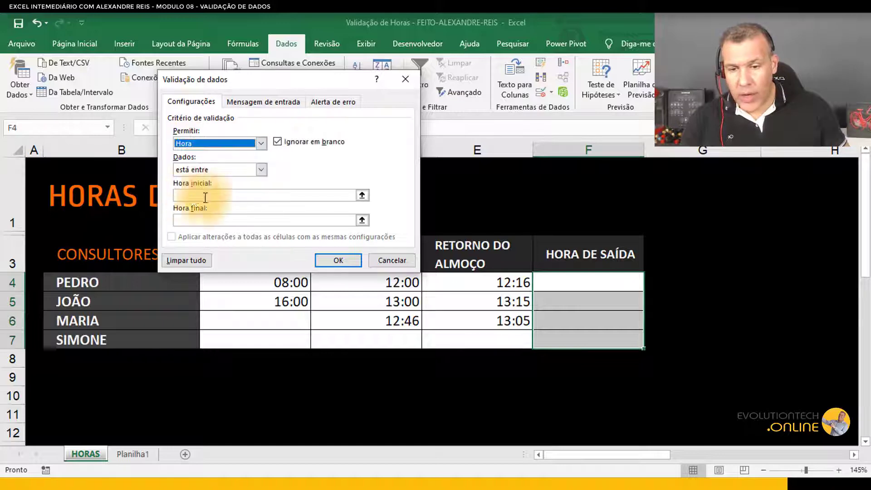
left_click(211, 170)
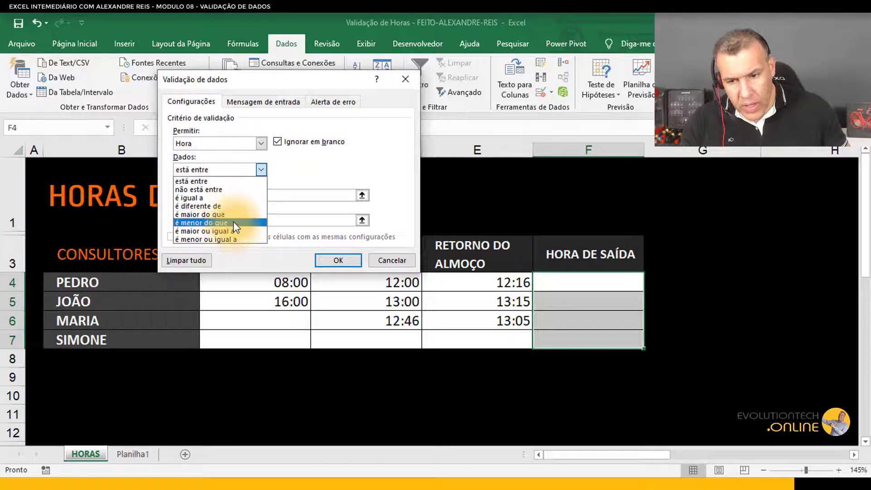
left_click(230, 239)
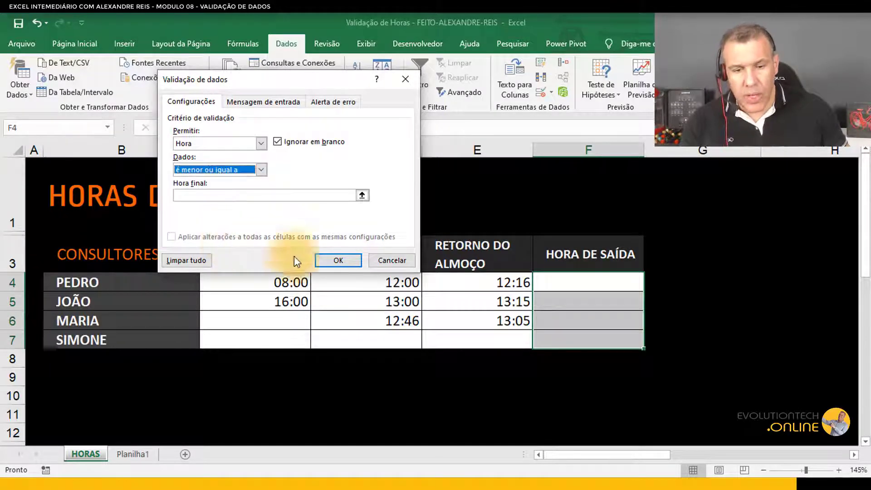
left_click(241, 198)
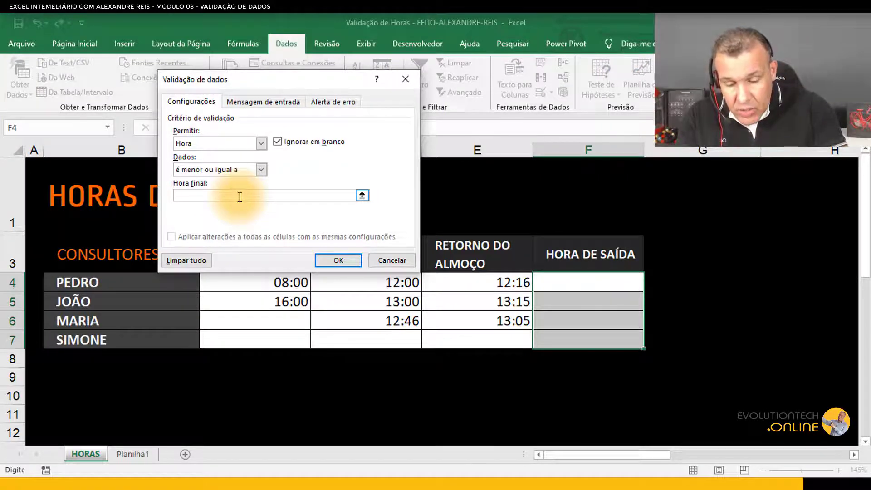
type("18:00")
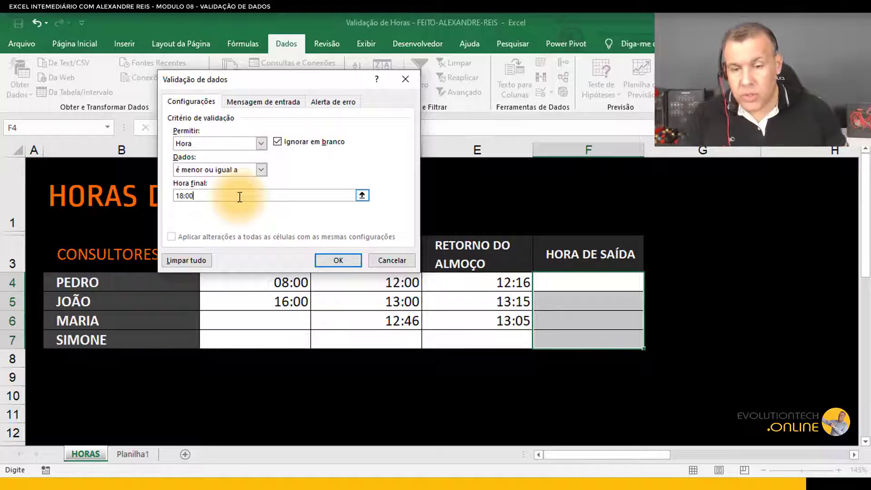
Step: Turn off the input message and set the stop error alert title to Limite saída with message 18:00h
left_click(234, 102)
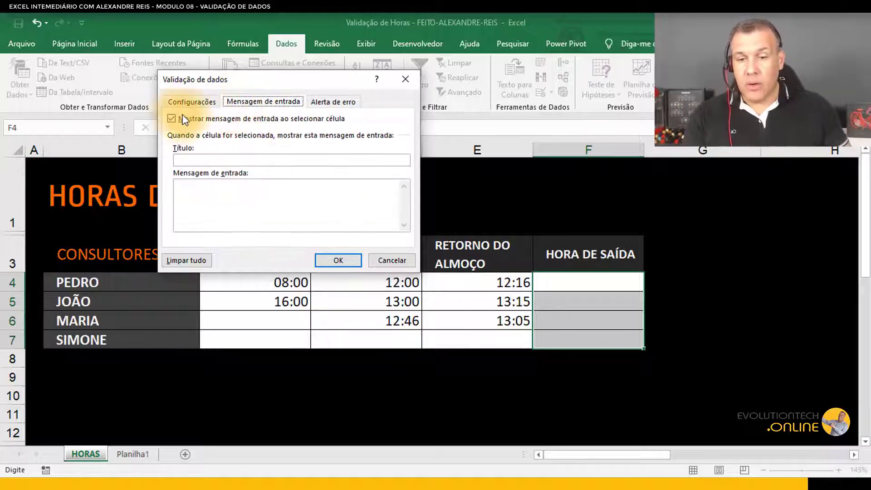
left_click(171, 118)
left_click(334, 102)
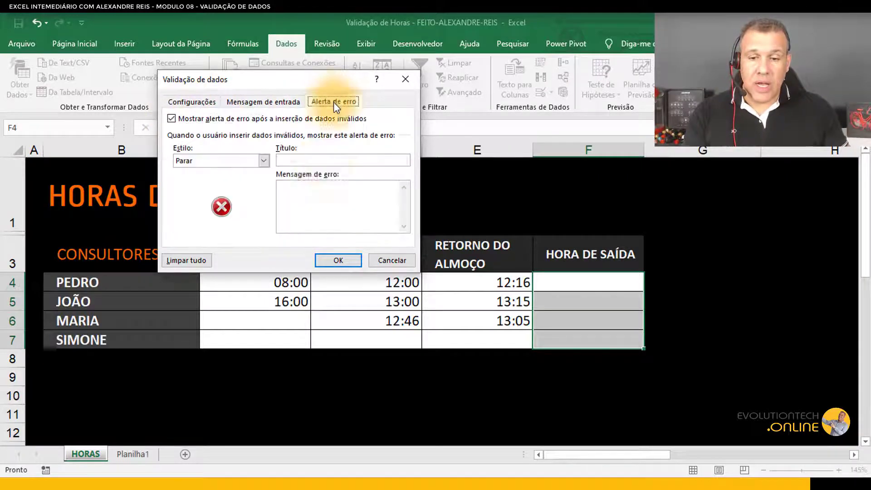
left_click(320, 159)
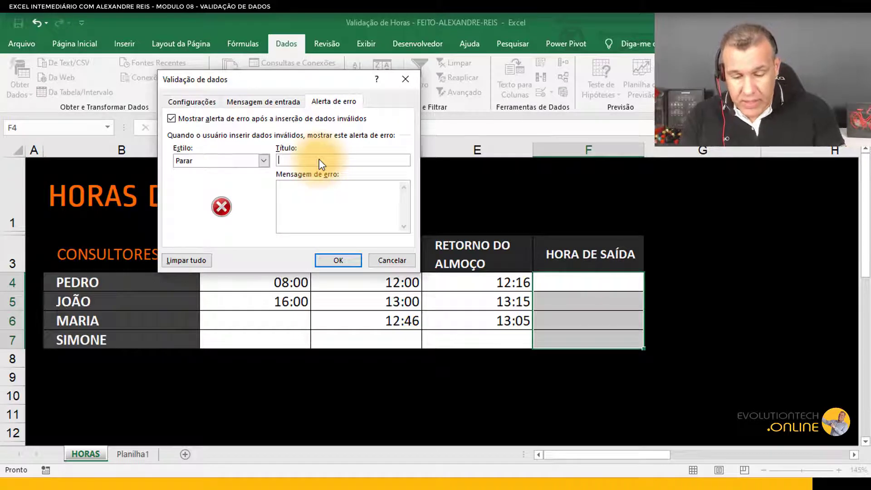
type("Limite sa")
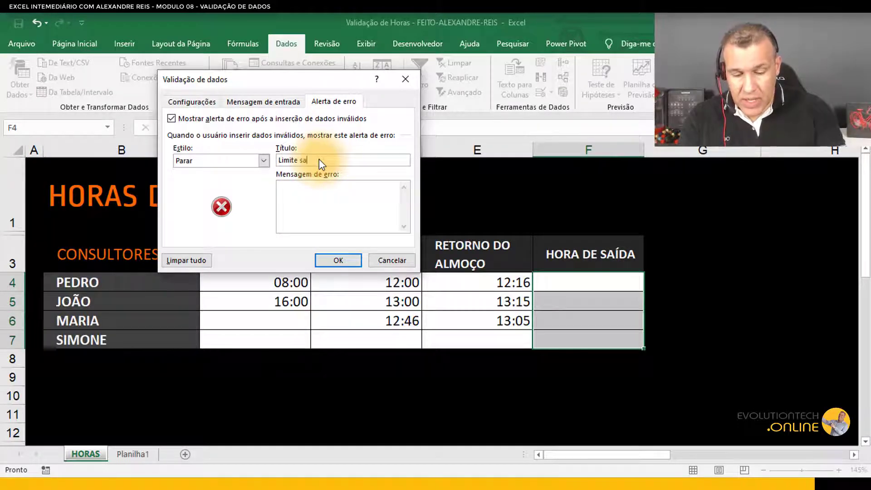
type("ída")
left_click(336, 190)
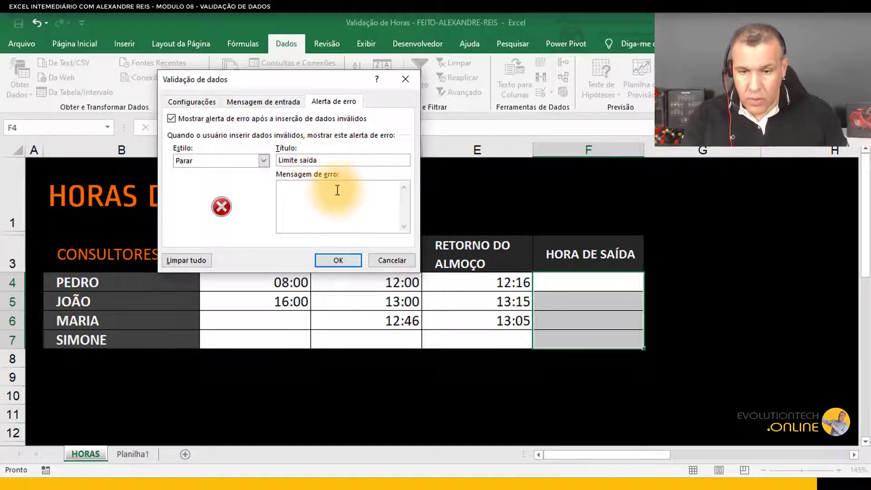
type("18:00h")
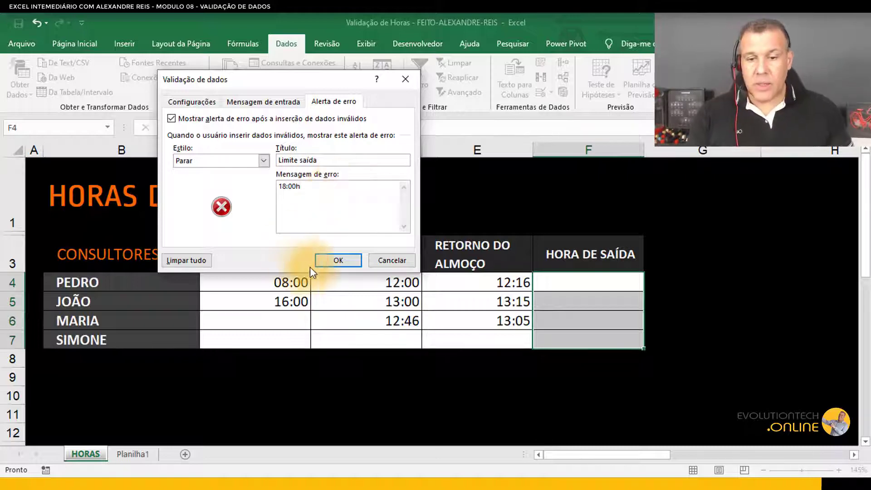
left_click(333, 261)
Step: Enter 17:45 as Pedro's departure in F4 and 18:00 as João's departure in F5
left_click(605, 283)
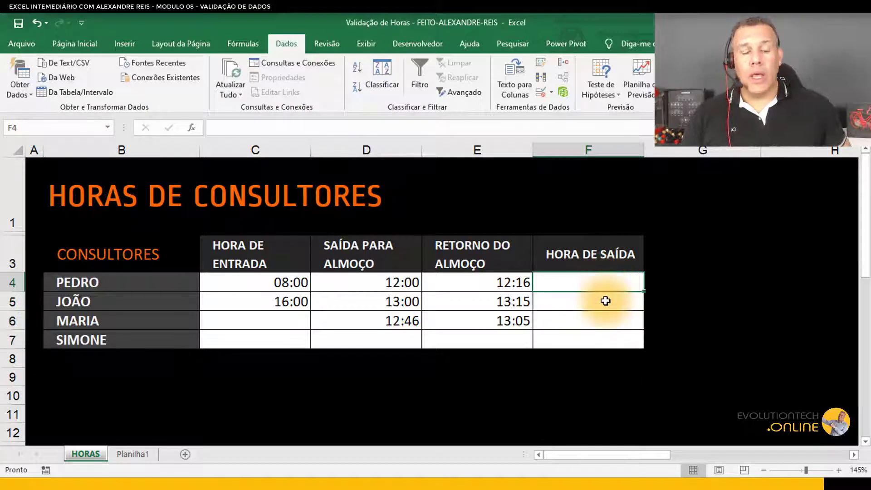
type("17")
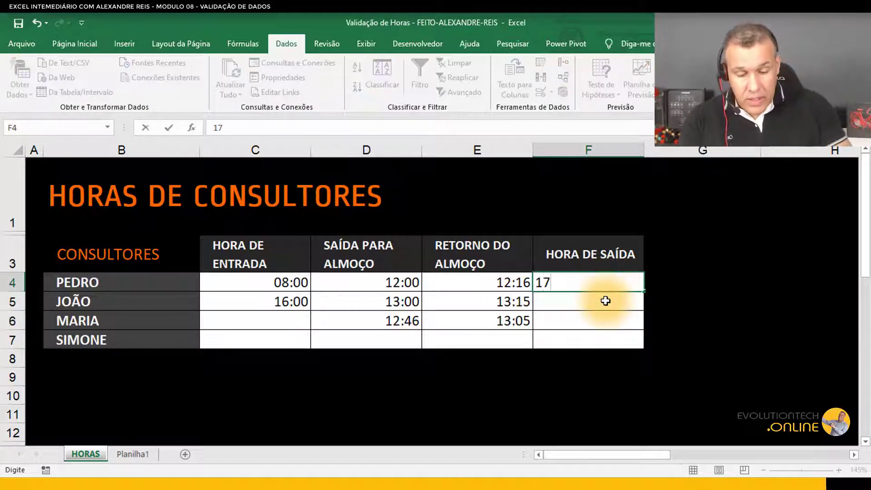
type(":45")
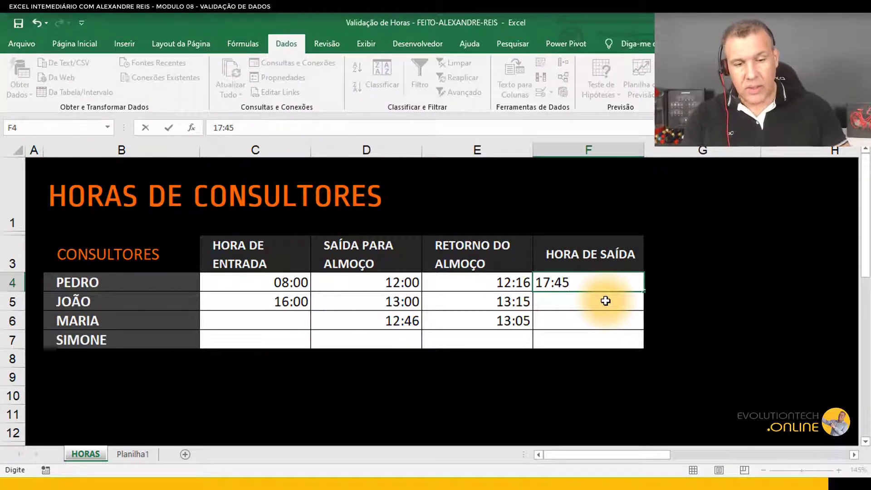
key("Return")
type("18")
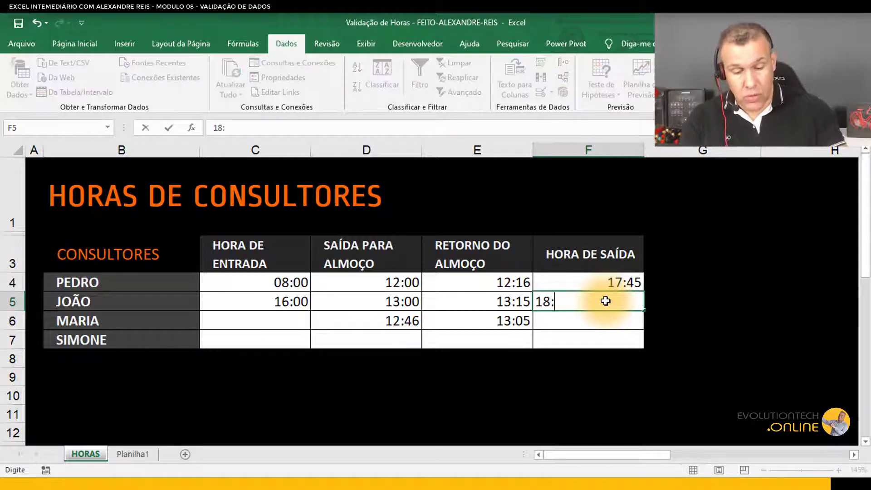
type(":00")
key("Return")
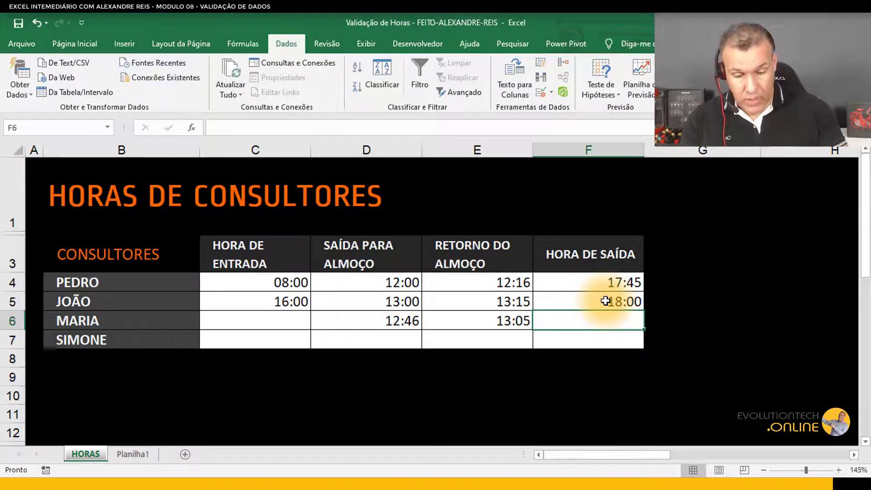
Step: Test F6 with 18:01 and cancel the rejected entry
type("18")
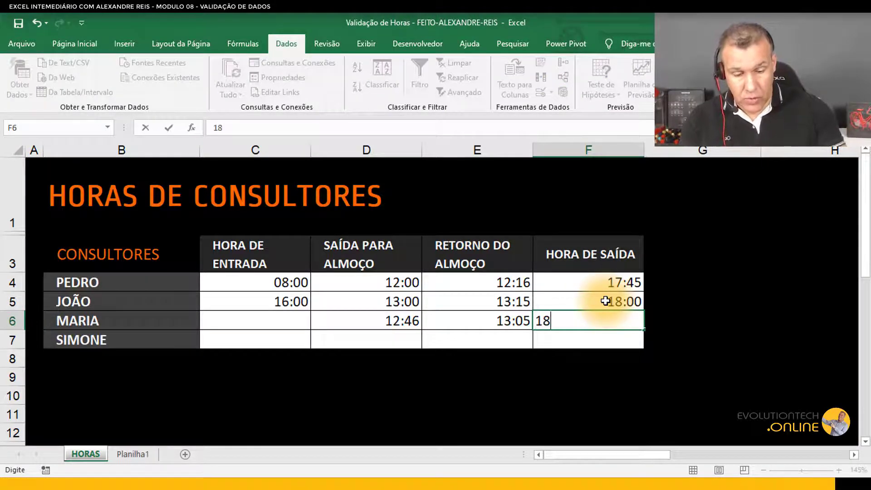
type(":01")
key("Return")
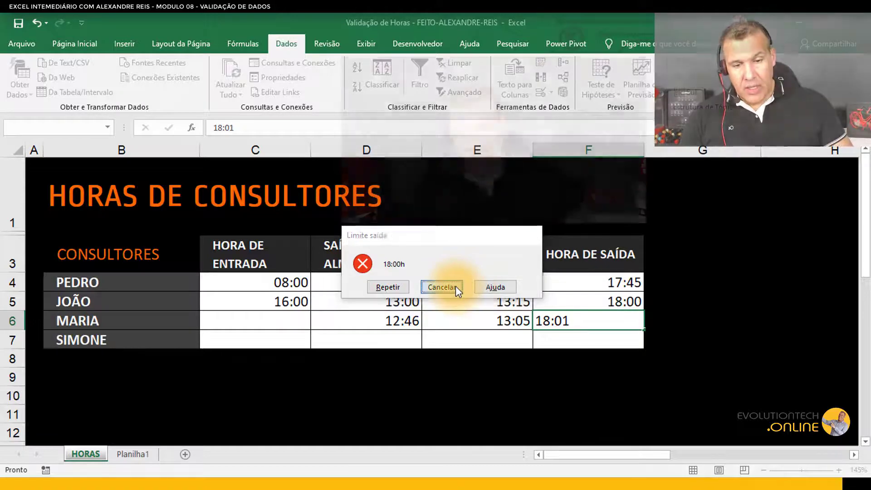
left_click(456, 286)
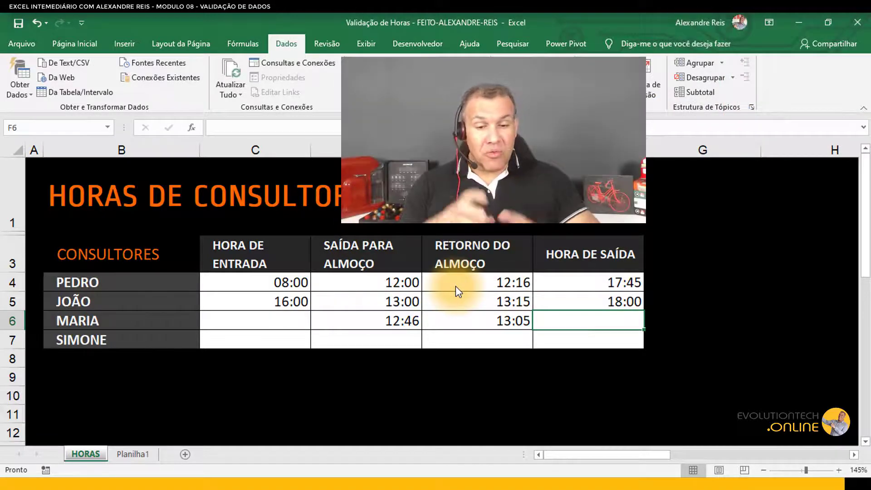